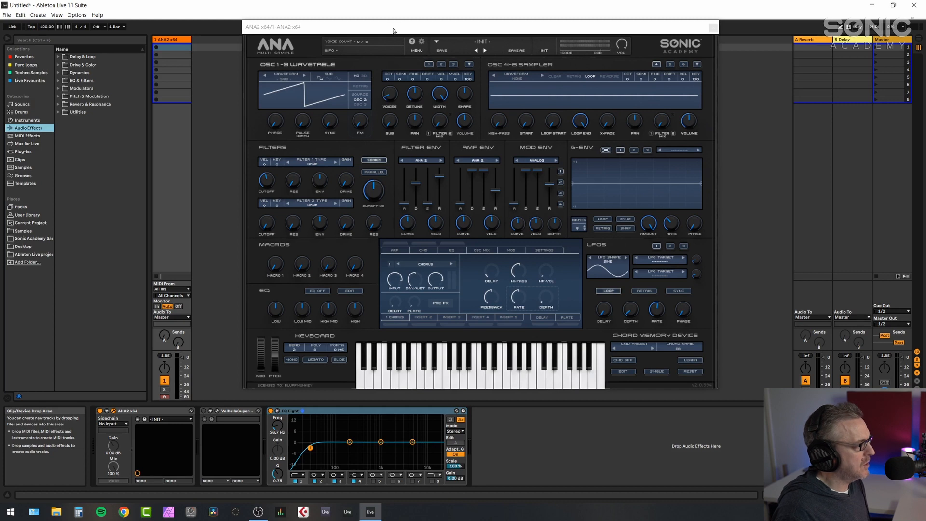
- Set oscillator 1's wavetable waveform to the analog Sine
{"action": "left_click_drag", "start_coordinate": [393, 30], "coordinate": [460, 35]}
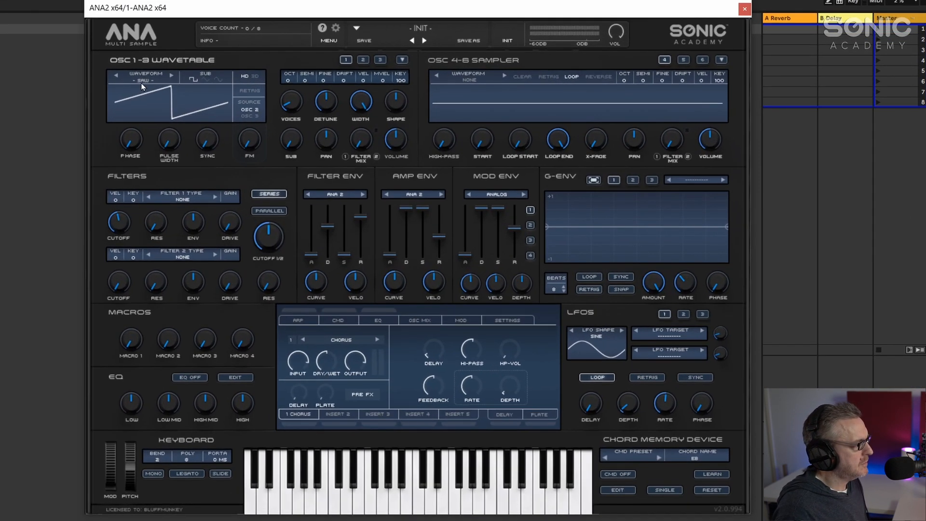
{"action": "left_click", "coordinate": [349, 85]}
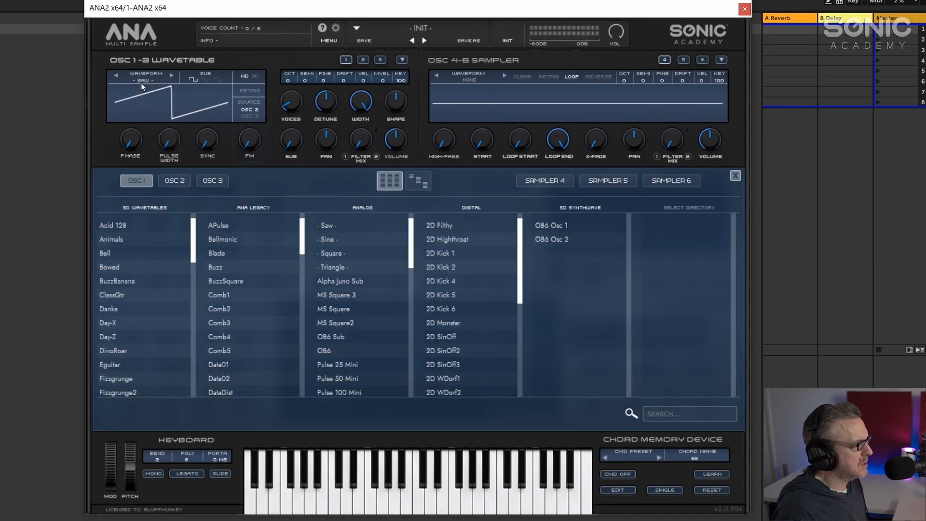
{"action": "left_click", "coordinate": [329, 241]}
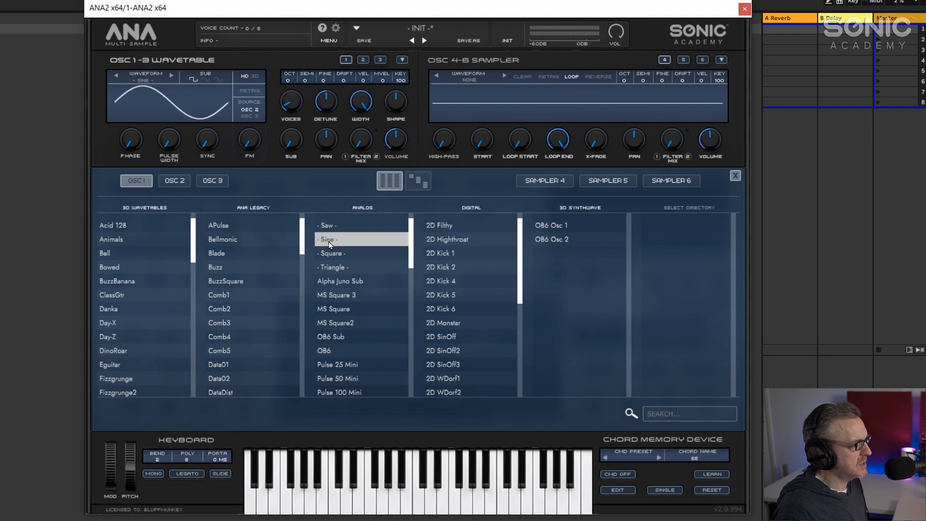
{"action": "left_click", "coordinate": [735, 175]}
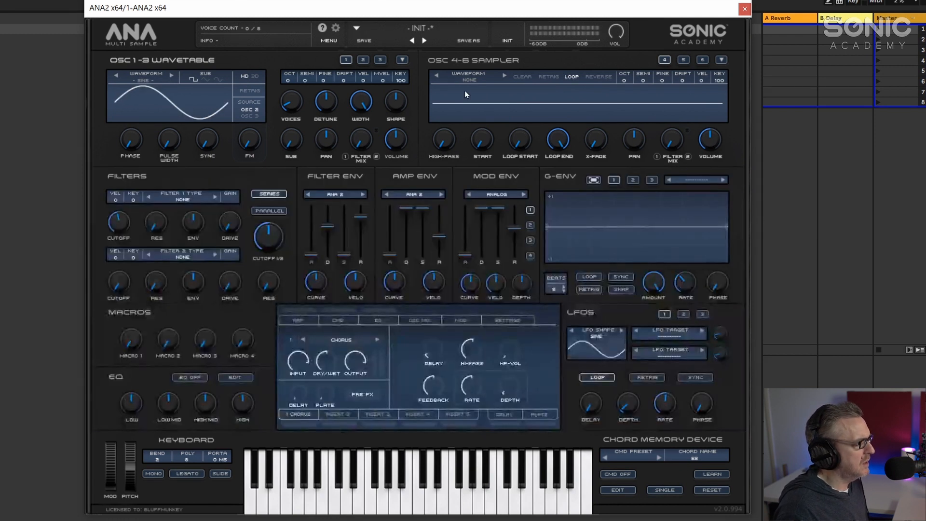
- Switch to oscillator 2 and set its waveform to the analog Sine as well
{"action": "left_click", "coordinate": [363, 60]}
{"action": "left_click", "coordinate": [146, 80]}
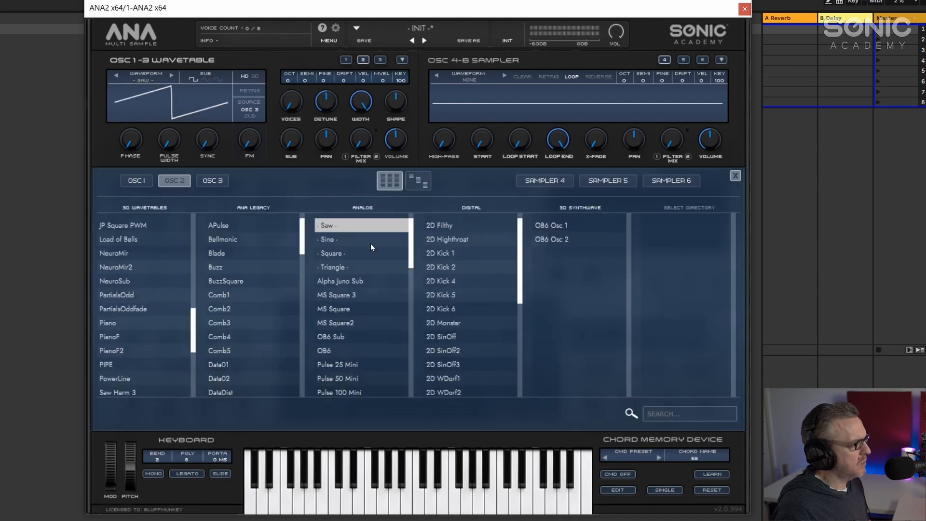
{"action": "left_click", "coordinate": [340, 240]}
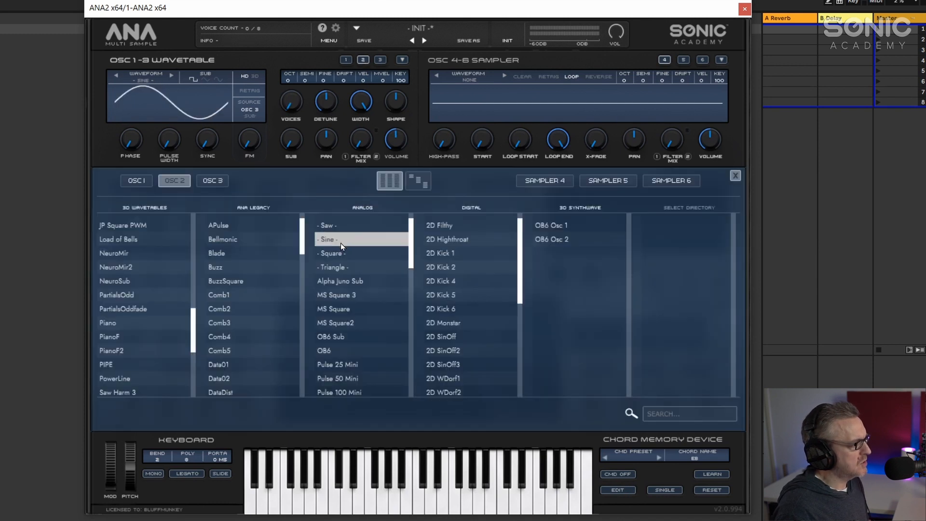
{"action": "left_click", "coordinate": [737, 177]}
- Raise the oscillator voices knob slightly and reselect oscillator 1
{"action": "left_click_drag", "start_coordinate": [293, 101], "coordinate": [290, 88]}
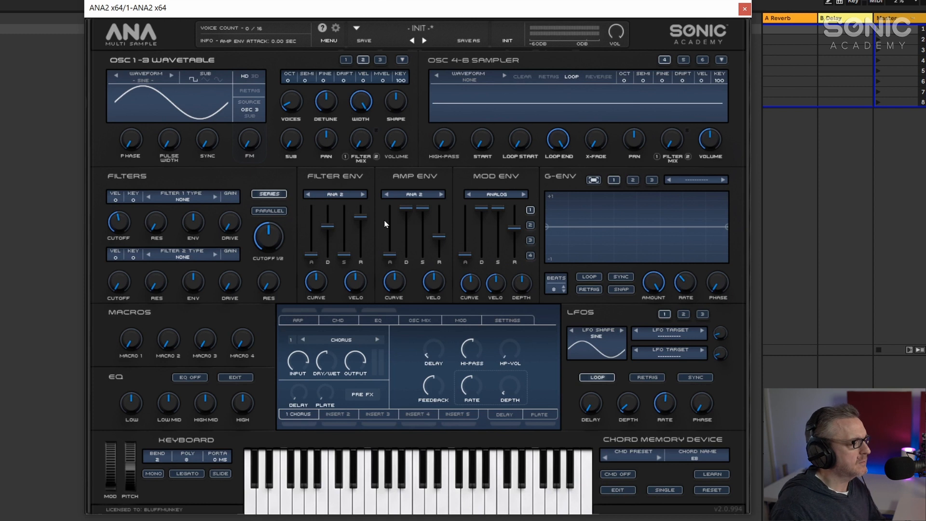
{"action": "left_click", "coordinate": [345, 61]}
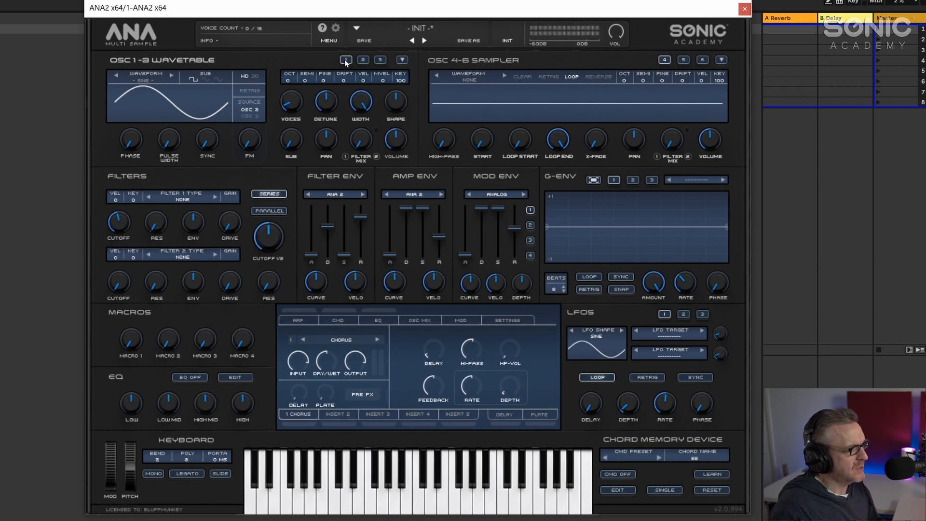
- Open the EQ Eight frequency display to watch the spectrum beside the synth window
{"action": "left_click_drag", "start_coordinate": [381, 13], "coordinate": [535, 22]}
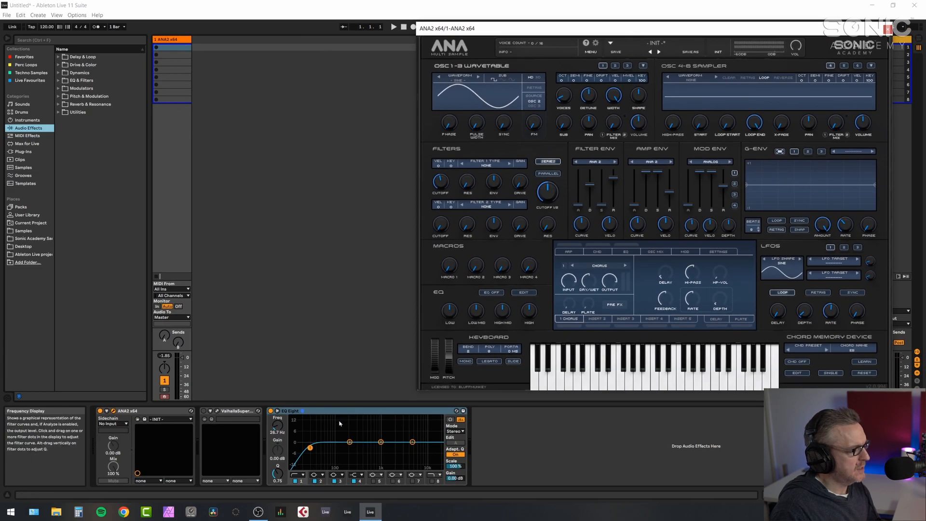
{"action": "double_click", "coordinate": [339, 423]}
{"action": "left_click_drag", "start_coordinate": [526, 30], "coordinate": [712, 35]}
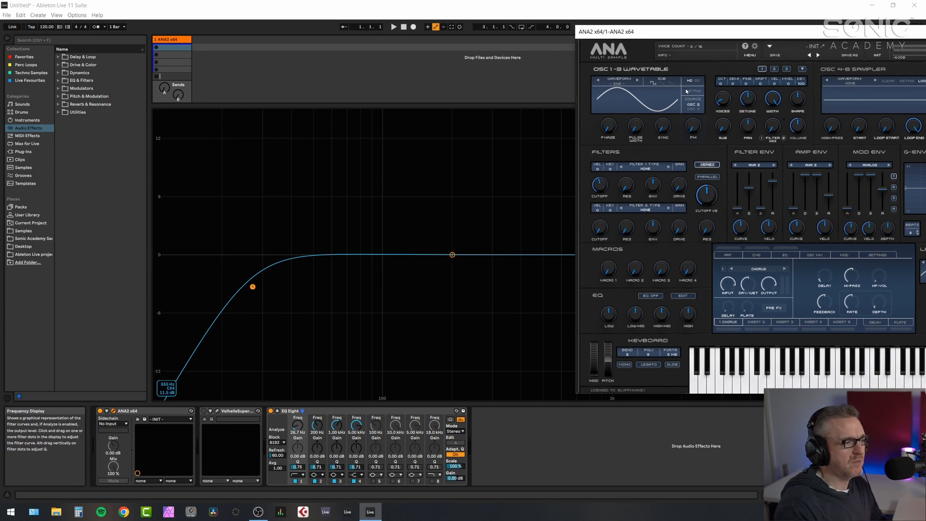
- Adjust oscillator 1's FM amount while comparing the two oscillators on the spectrum
{"action": "left_click", "coordinate": [774, 68]}
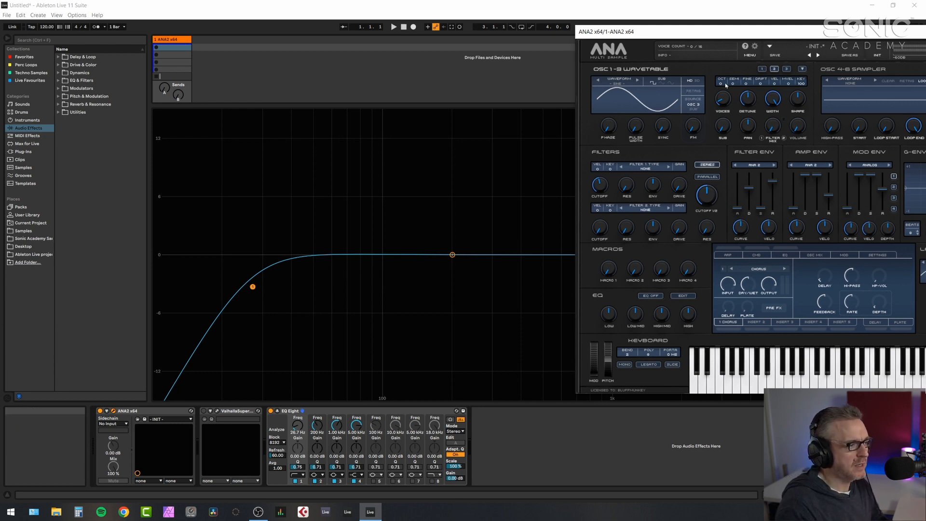
{"action": "left_click", "coordinate": [763, 69]}
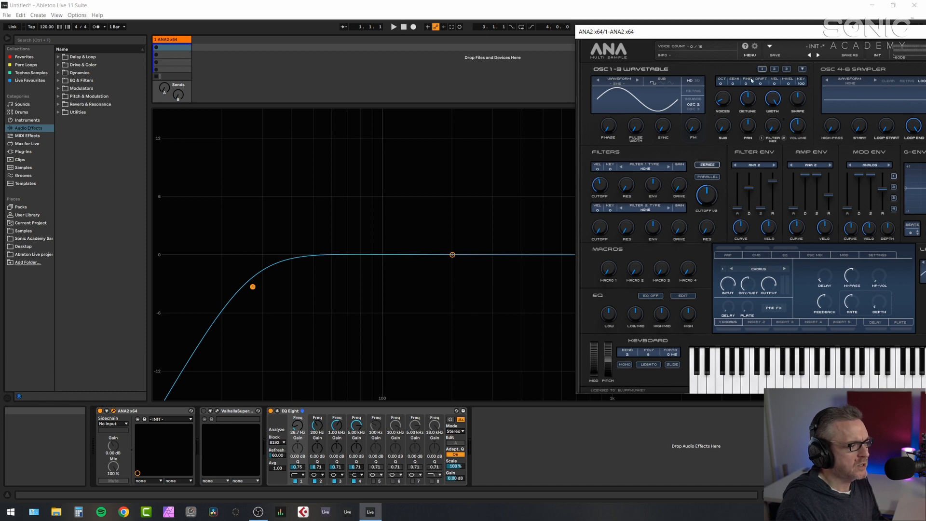
{"action": "mouse_move", "coordinate": [696, 131]}
{"action": "left_mouse_down"}
{"action": "mouse_move", "coordinate": [690, 111]}
{"action": "mouse_move", "coordinate": [687, 139]}
{"action": "left_mouse_up"}
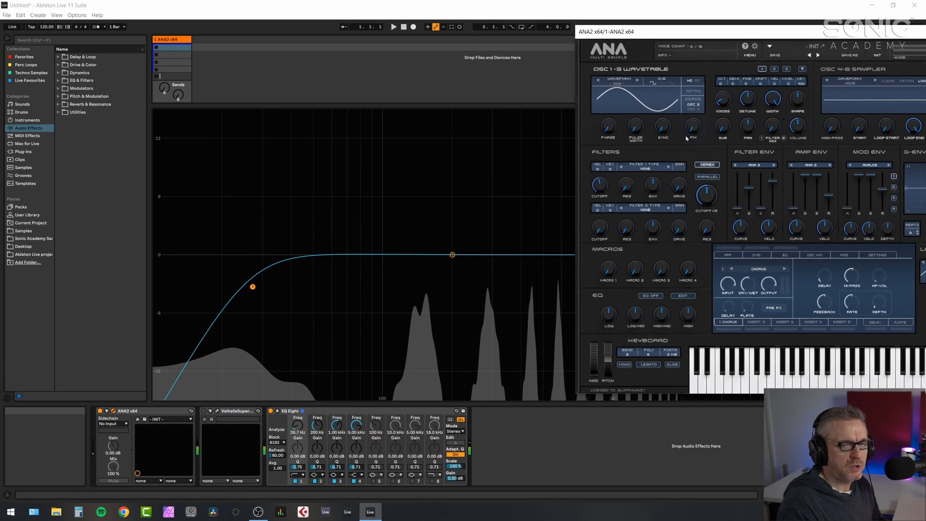
{"action": "left_click_drag", "start_coordinate": [693, 129], "coordinate": [670, 180]}
- Nudge oscillator 2's FM amount knob
{"action": "left_click", "coordinate": [775, 70]}
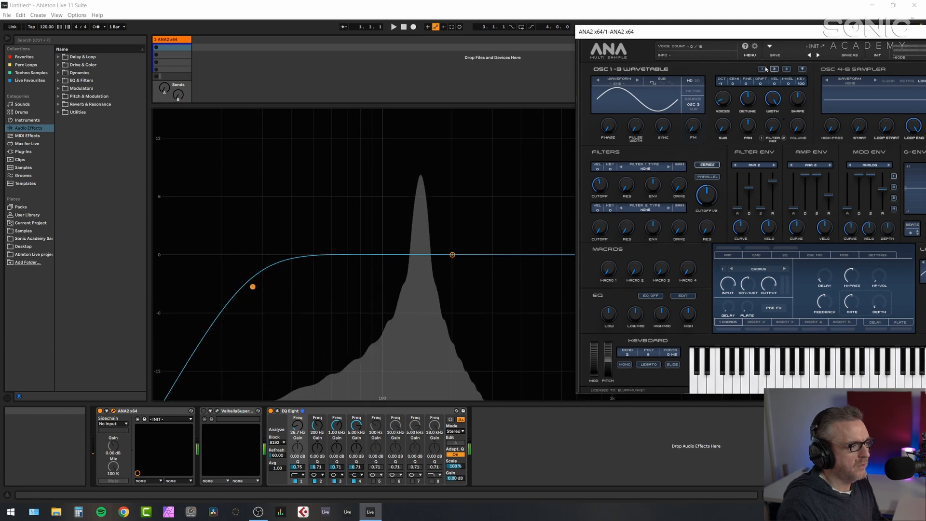
{"action": "left_click_drag", "start_coordinate": [694, 127], "coordinate": [696, 123]}
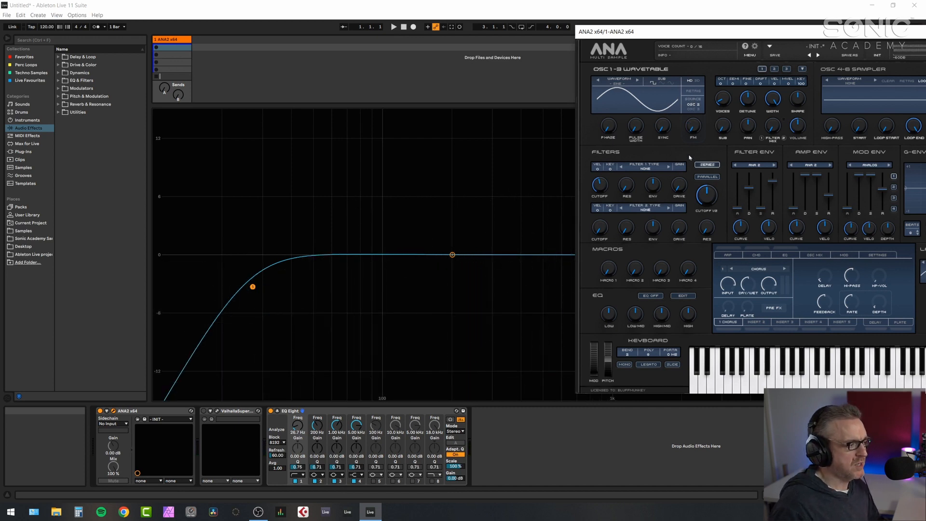
{"action": "left_click", "coordinate": [774, 69]}
{"action": "mouse_move", "coordinate": [717, 104]}
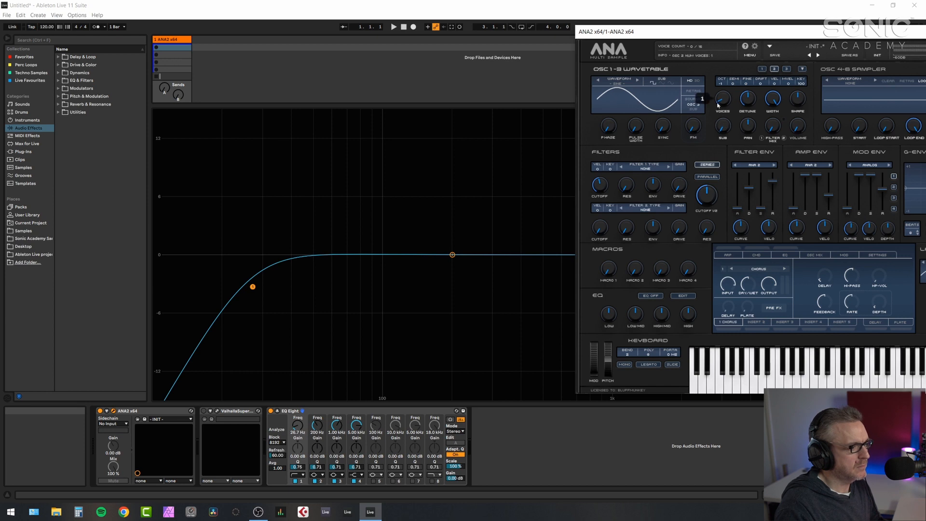
- Adjust oscillator 1's octave setting
{"action": "left_click", "coordinate": [762, 69]}
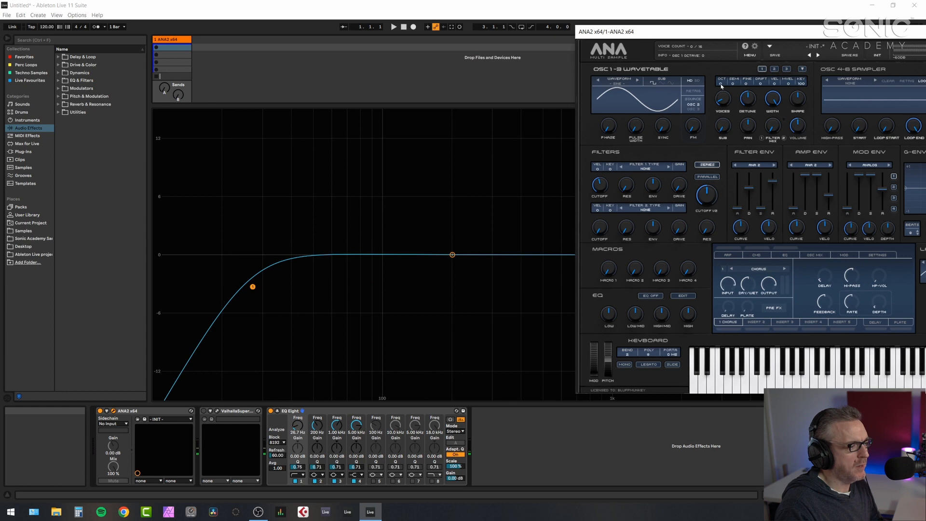
{"action": "left_click_drag", "start_coordinate": [719, 95], "coordinate": [719, 98]}
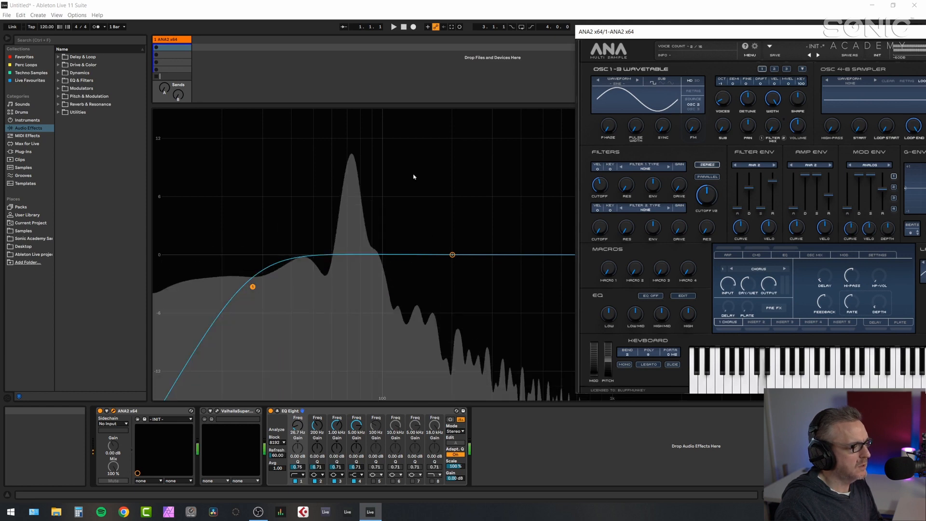
{"action": "mouse_move", "coordinate": [347, 163]}
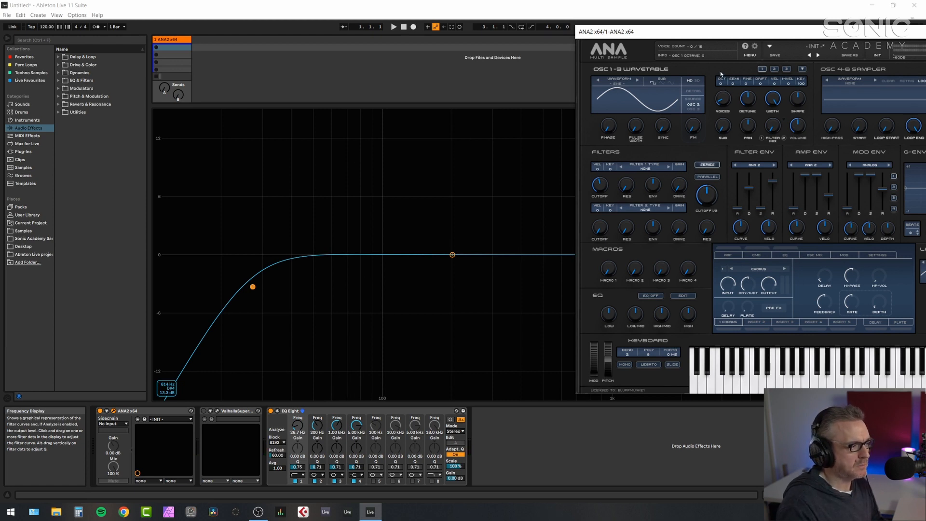
- Select oscillator 2 and raise its FM amount
{"action": "left_click", "coordinate": [774, 69]}
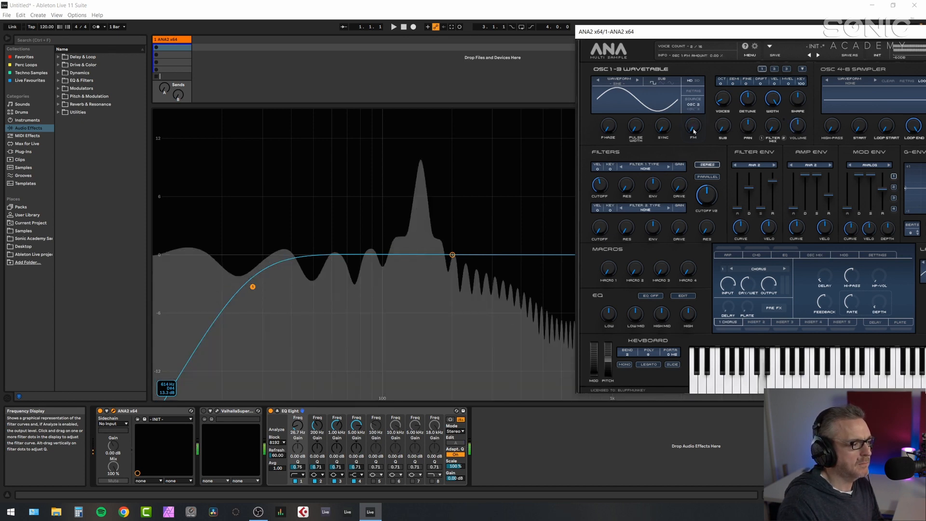
{"action": "left_click_drag", "start_coordinate": [693, 127], "coordinate": [688, 109]}
- Set LFO 1's target to Pitch Fine All
{"action": "left_click_drag", "start_coordinate": [754, 37], "coordinate": [654, 43]}
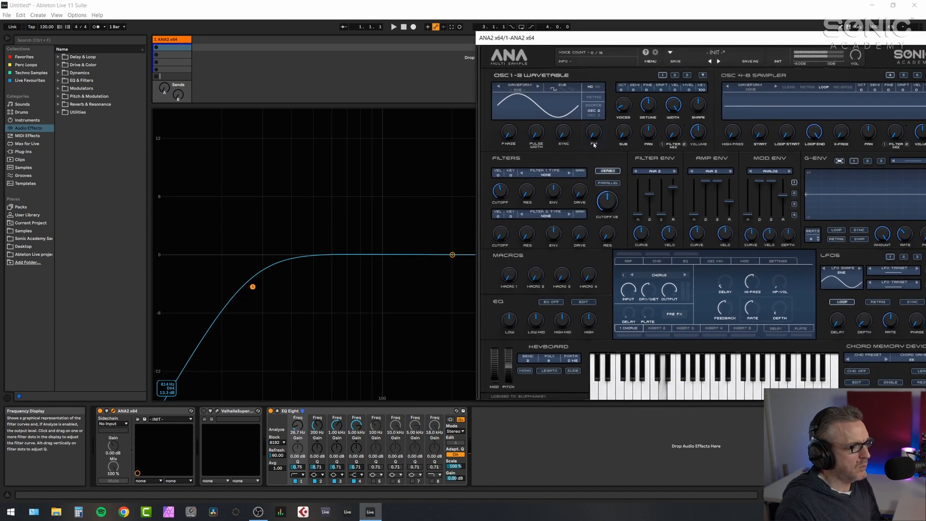
{"action": "left_click_drag", "start_coordinate": [714, 37], "coordinate": [618, 39]}
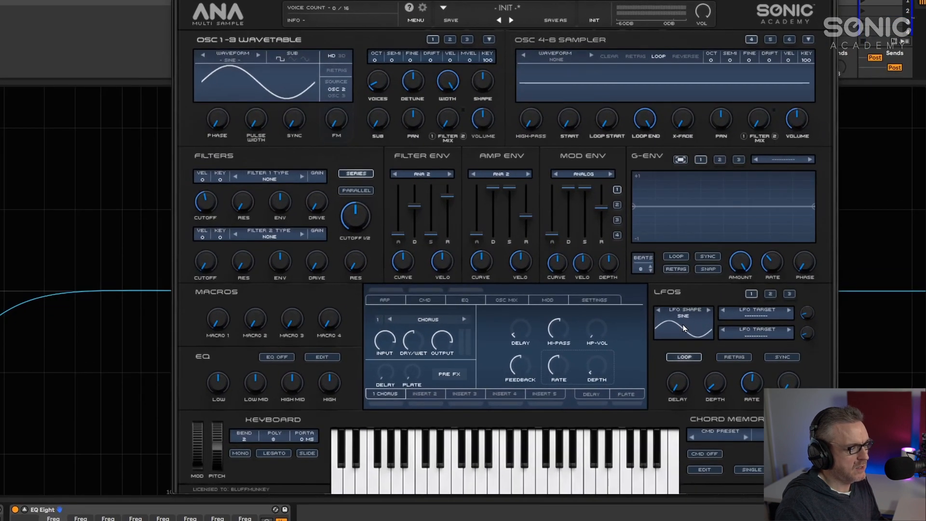
{"action": "left_click", "coordinate": [755, 315]}
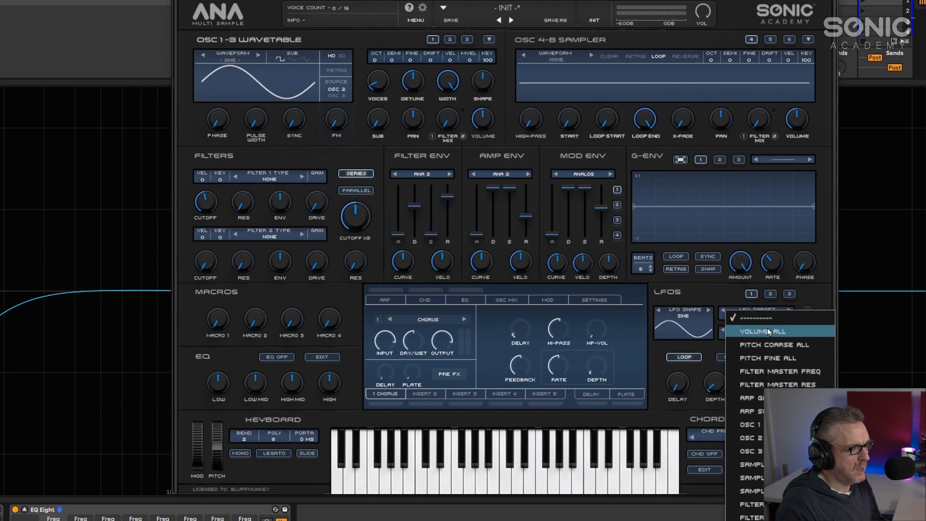
{"action": "left_click", "coordinate": [775, 359]}
- Raise LFO 1's rate to about 78 Hz and increase its depth
{"action": "left_click", "coordinate": [450, 39]}
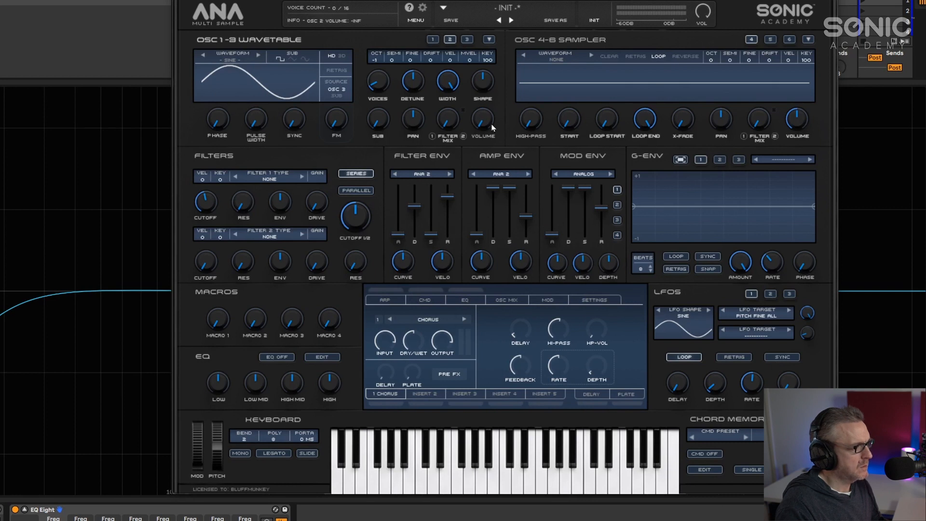
{"action": "left_click", "coordinate": [433, 39]}
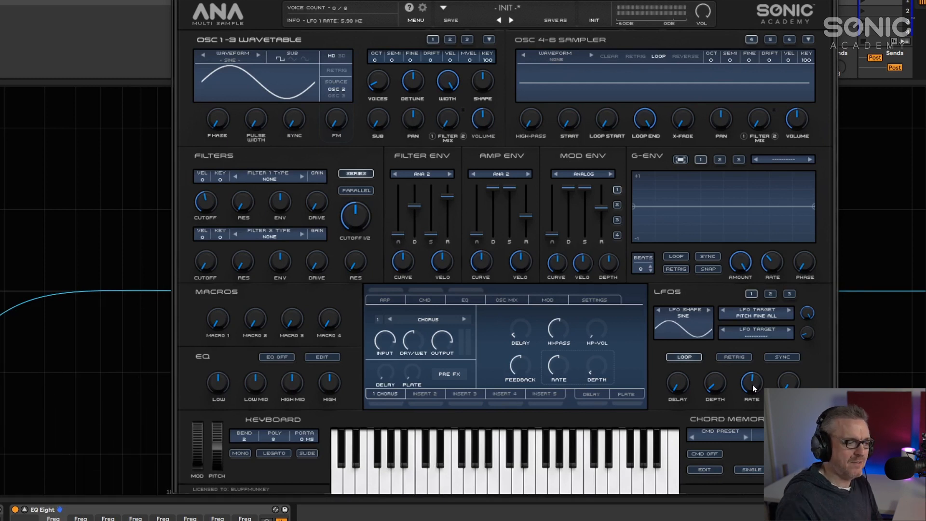
{"action": "left_click_drag", "start_coordinate": [754, 387], "coordinate": [743, 332]}
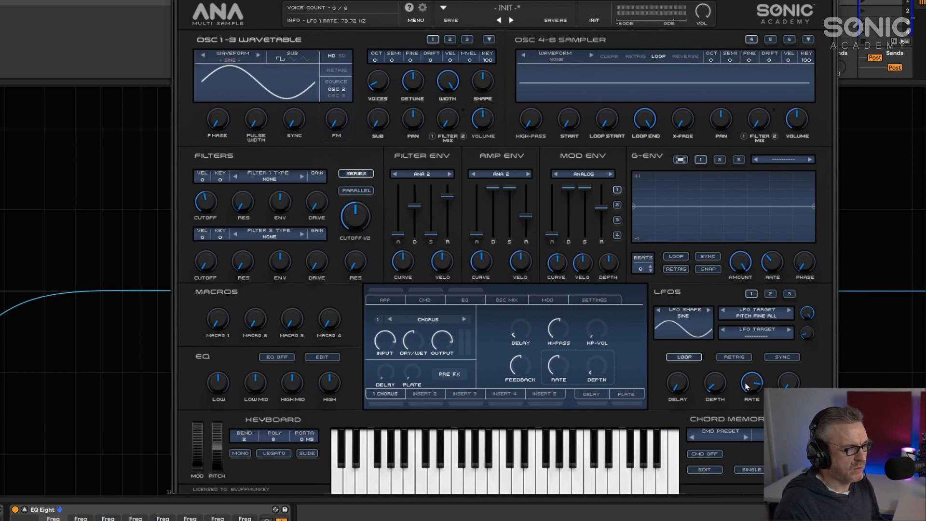
{"action": "left_click_drag", "start_coordinate": [720, 386], "coordinate": [699, 343]}
{"action": "mouse_move", "coordinate": [754, 376]}
{"action": "left_mouse_down"}
{"action": "mouse_move", "coordinate": [751, 404]}
{"action": "mouse_move", "coordinate": [751, 386]}
{"action": "left_mouse_up"}
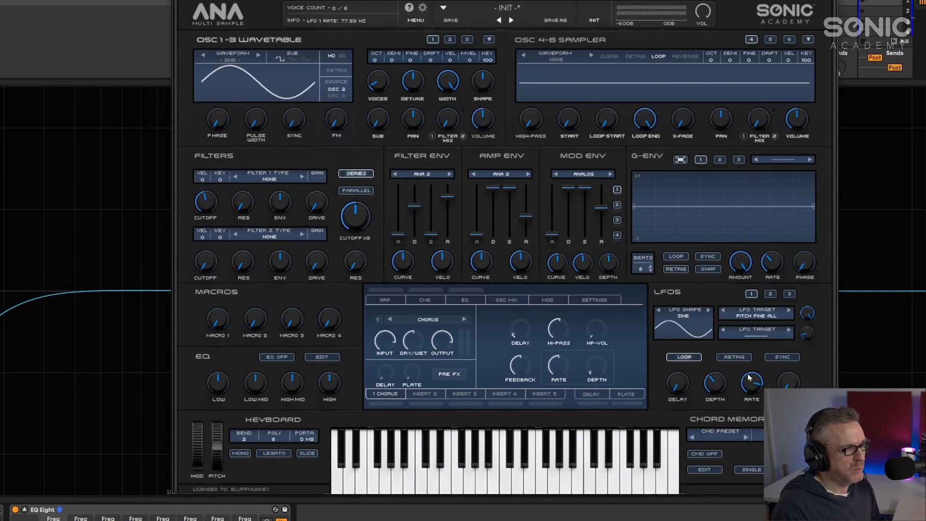
- Clear LFO 1's target
{"action": "left_click", "coordinate": [748, 317]}
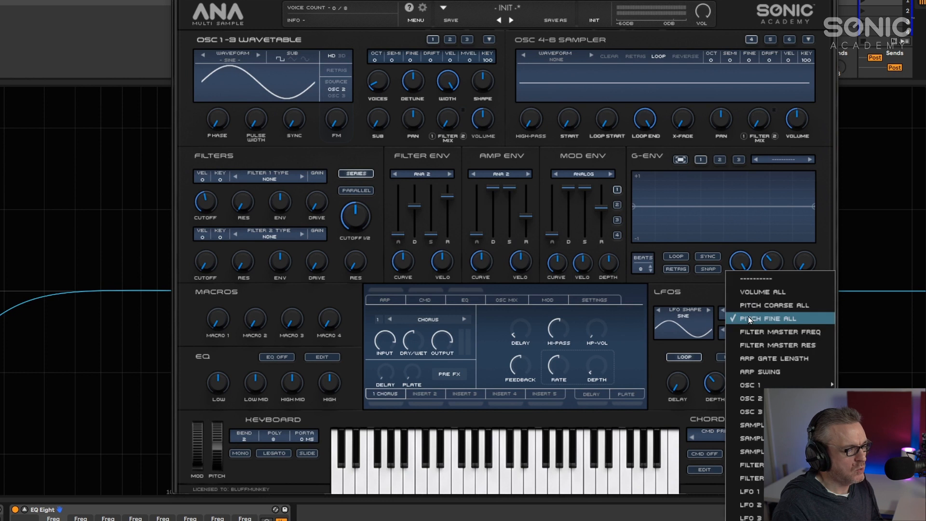
{"action": "left_click", "coordinate": [751, 283]}
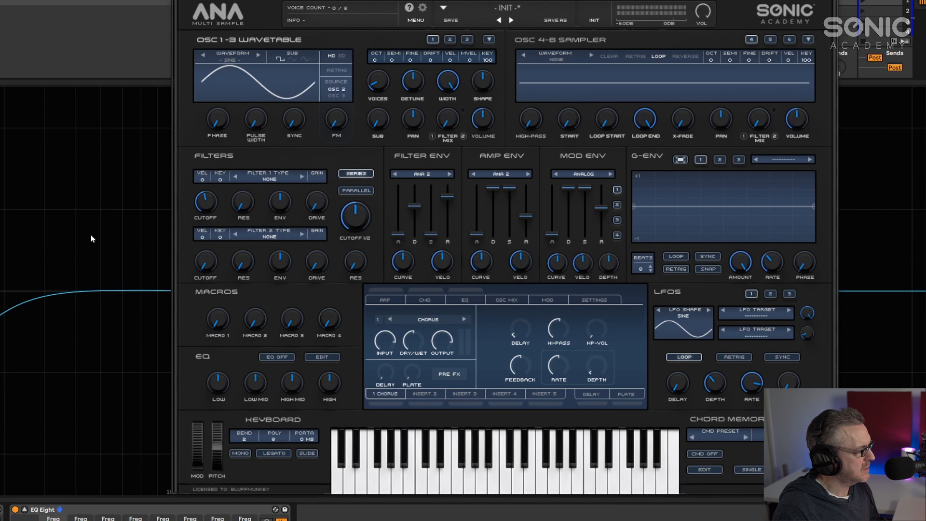
{"action": "left_click", "coordinate": [25, 509]}
- Set LFO 1's target back to Pitch Fine All
{"action": "left_click_drag", "start_coordinate": [636, 1], "coordinate": [457, 11]}
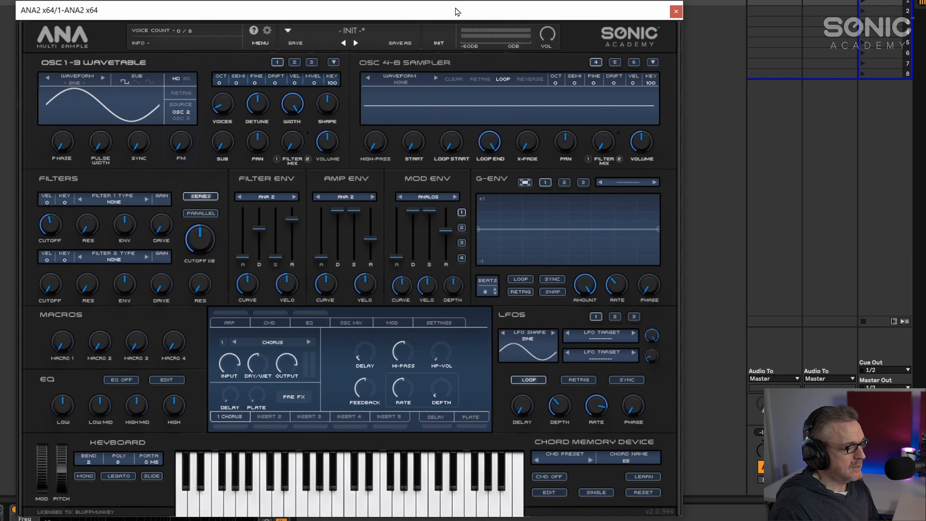
{"action": "left_click", "coordinate": [605, 340]}
{"action": "left_click", "coordinate": [617, 384]}
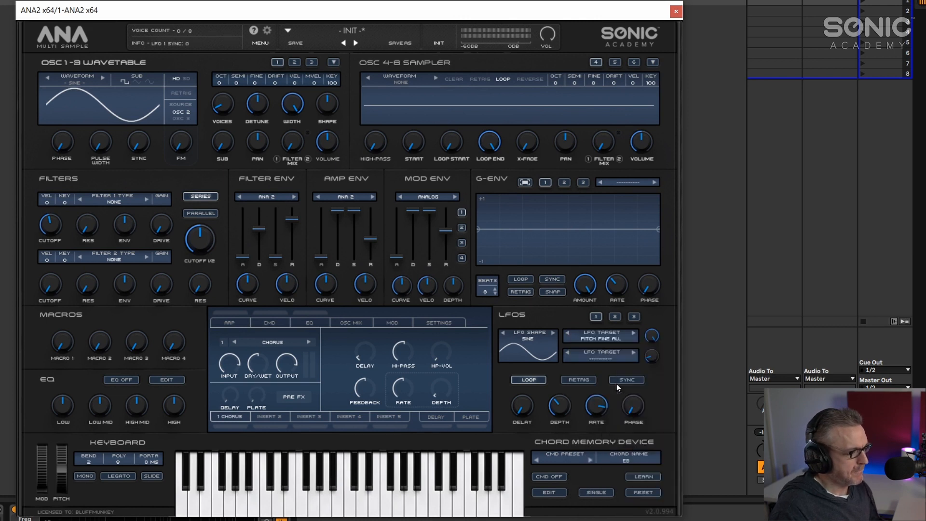
- Lower LFO 1's rate to about 7.31 Hz
{"action": "mouse_move", "coordinate": [598, 405]}
{"action": "left_mouse_down"}
{"action": "mouse_move", "coordinate": [600, 422]}
{"action": "mouse_move", "coordinate": [600, 372]}
{"action": "mouse_move", "coordinate": [597, 390]}
{"action": "left_mouse_up"}
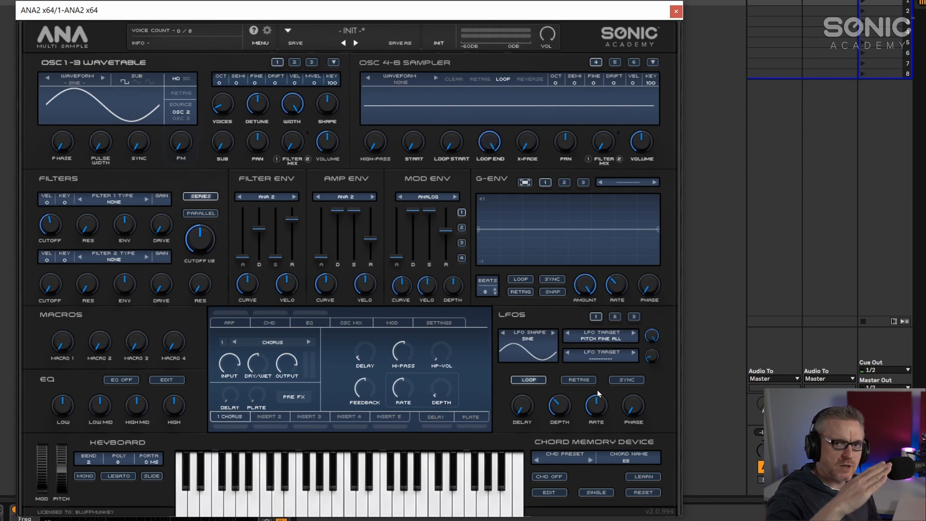
{"action": "left_click_drag", "start_coordinate": [596, 407], "coordinate": [596, 399]}
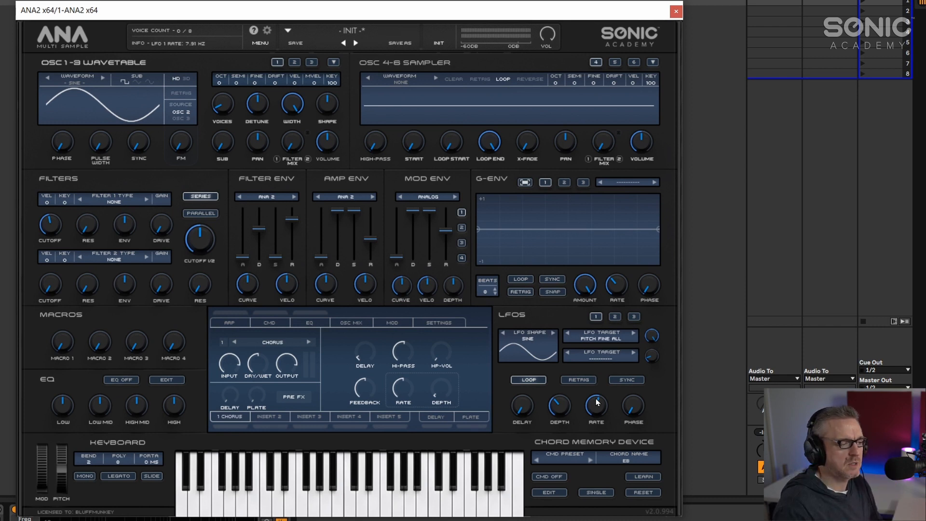
{"action": "mouse_move", "coordinate": [597, 408]}
{"action": "left_mouse_down"}
{"action": "mouse_move", "coordinate": [589, 355]}
{"action": "mouse_move", "coordinate": [583, 398]}
{"action": "left_mouse_up"}
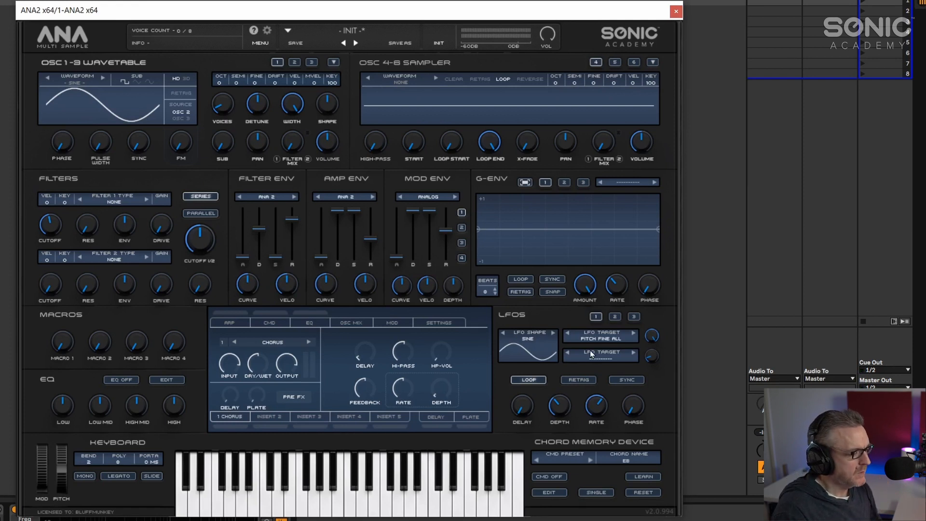
- Clear LFO 1's target and switch oscillator 1's waveform to Square
{"action": "left_click", "coordinate": [595, 337]}
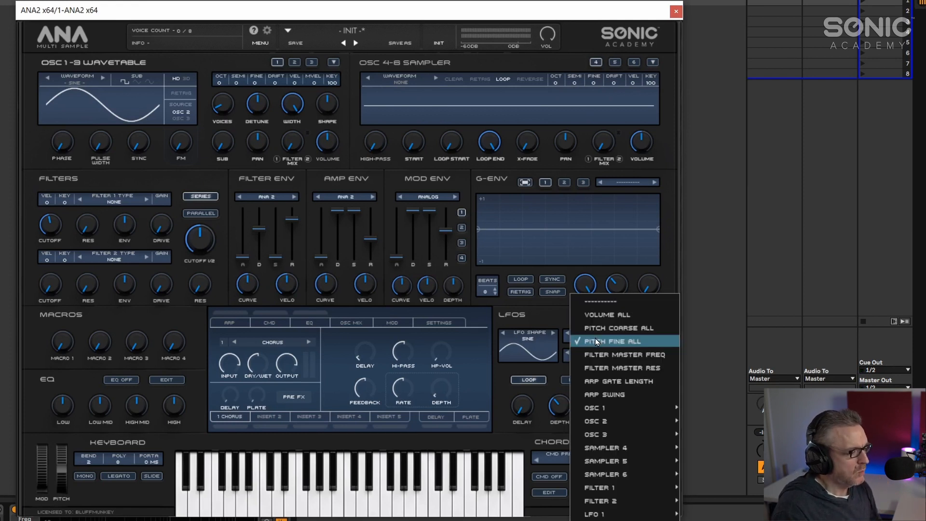
{"action": "left_click", "coordinate": [607, 300]}
{"action": "left_click", "coordinate": [63, 83]}
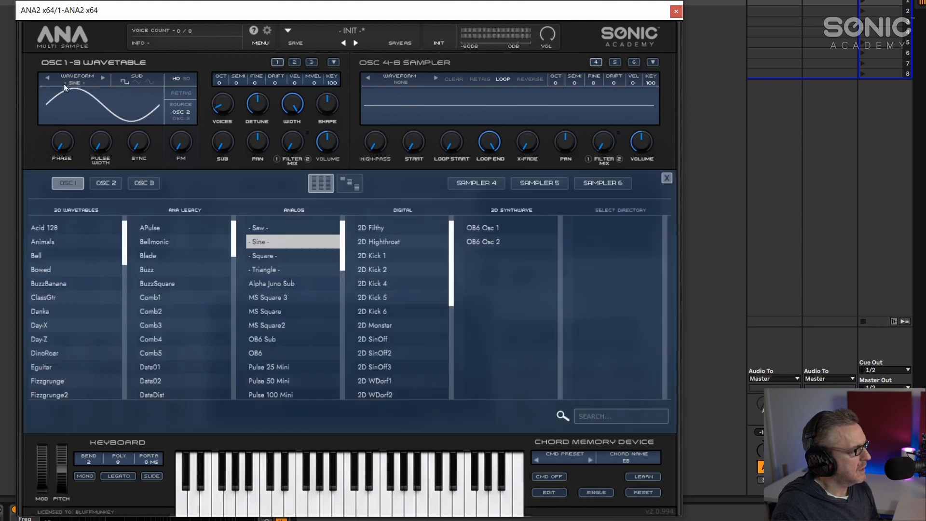
{"action": "left_click", "coordinate": [285, 255]}
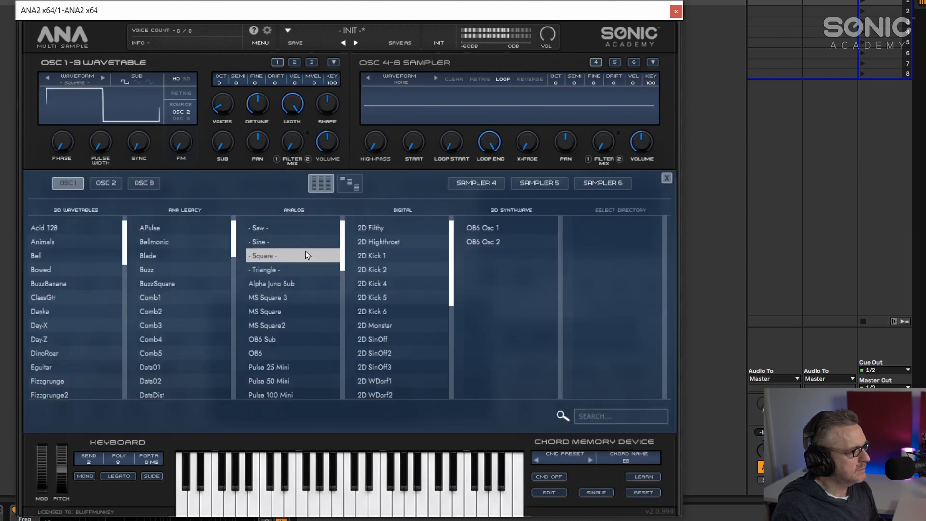
{"action": "left_click", "coordinate": [668, 177]}
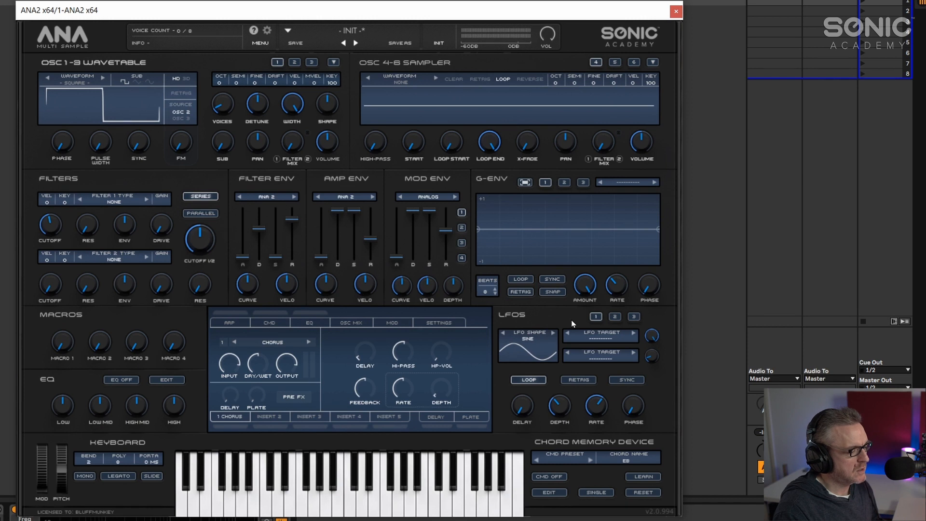
- Set LFO 1's shape to S/H and its target to Pitch Fine All
{"action": "left_click", "coordinate": [526, 339]}
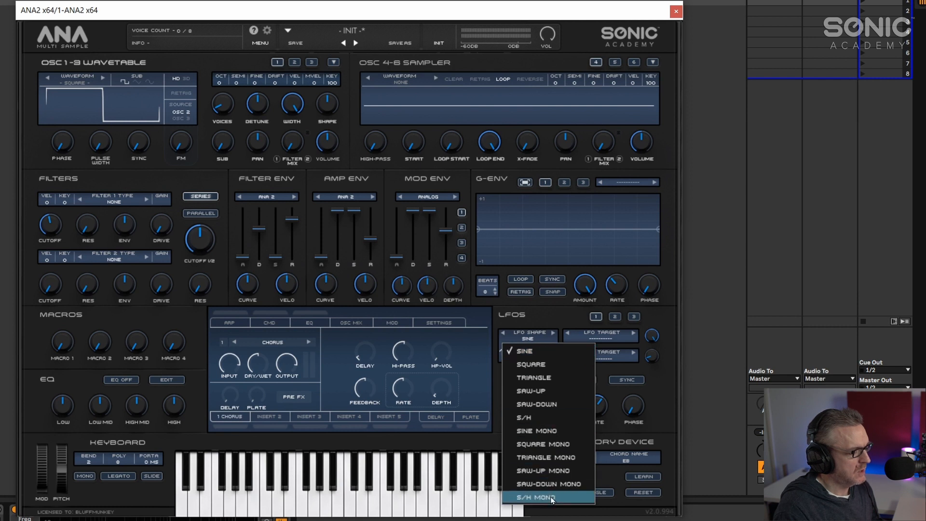
{"action": "left_click", "coordinate": [536, 419]}
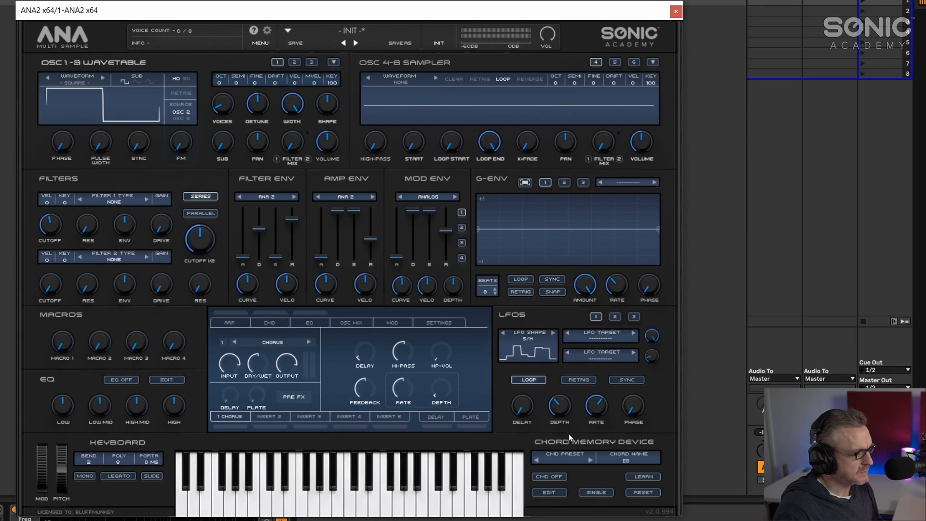
{"action": "left_click", "coordinate": [600, 339]}
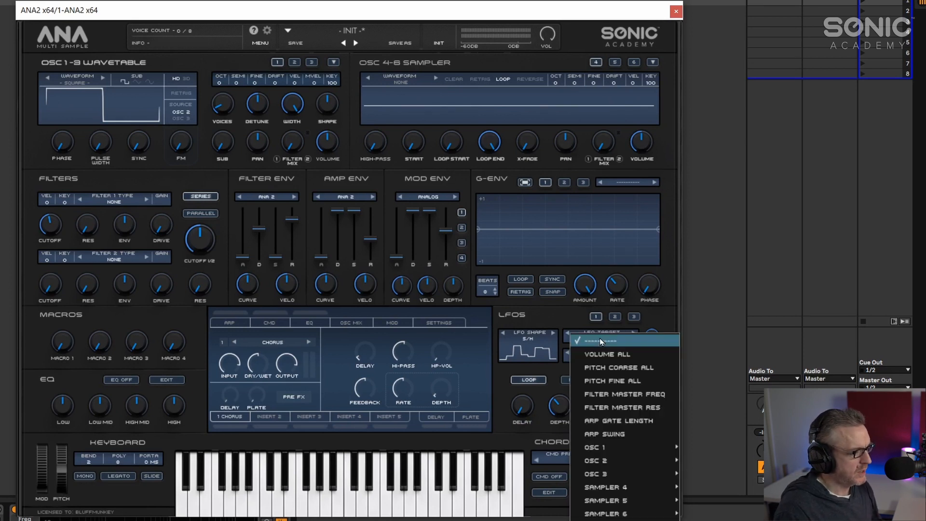
{"action": "left_click", "coordinate": [615, 380]}
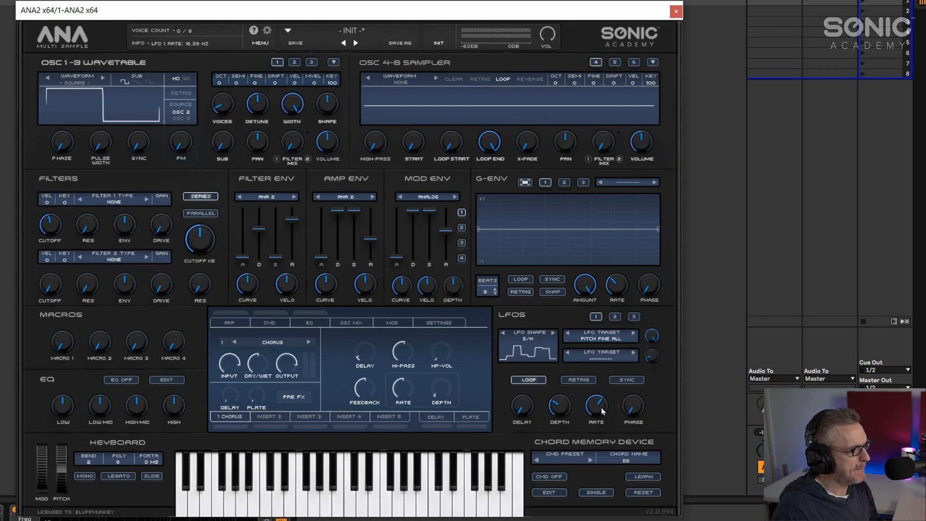
- Raise LFO 1's rate to 200 Hz and fine-tune its depth and the amp envelope release
{"action": "mouse_move", "coordinate": [601, 408]}
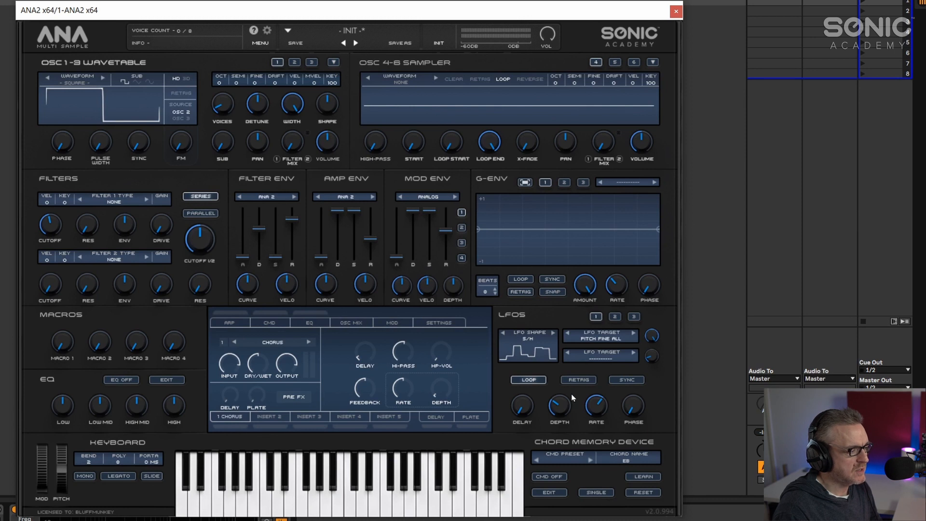
{"action": "left_click", "coordinate": [597, 411]}
{"action": "left_click_drag", "start_coordinate": [566, 409], "coordinate": [595, 346]}
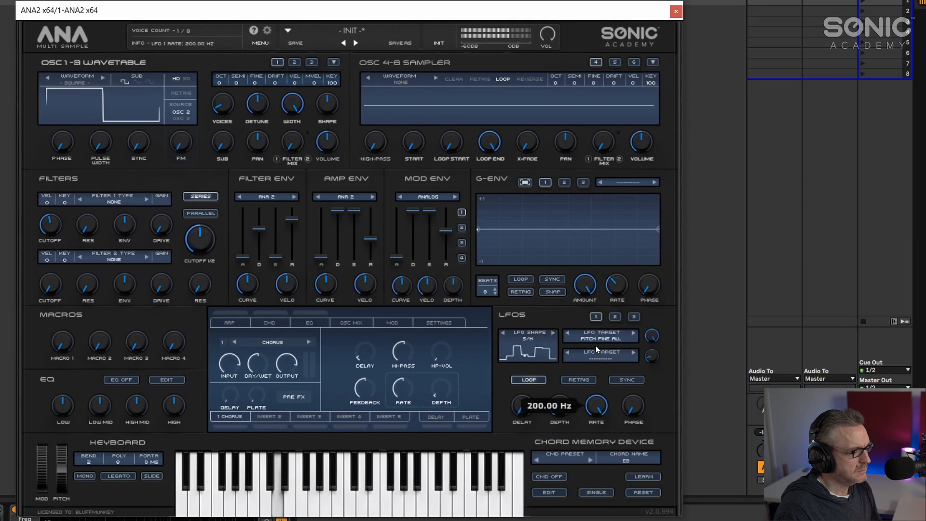
{"action": "left_click_drag", "start_coordinate": [369, 238], "coordinate": [371, 228]}
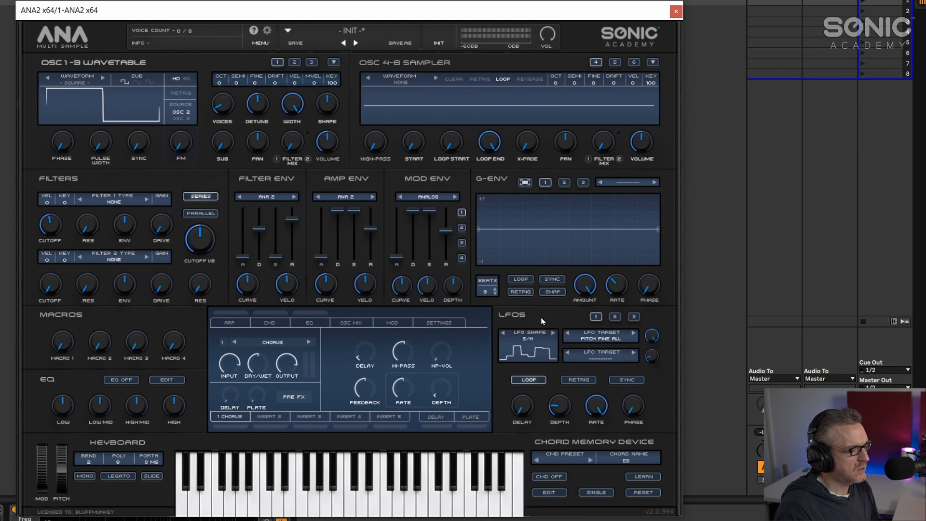
{"action": "left_click_drag", "start_coordinate": [564, 412], "coordinate": [562, 424]}
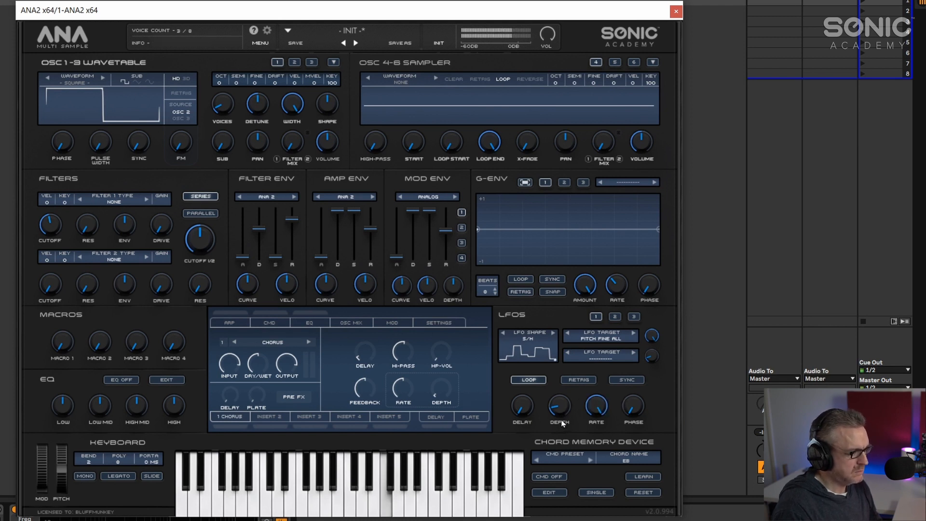
{"action": "left_click_drag", "start_coordinate": [554, 410], "coordinate": [565, 404]}
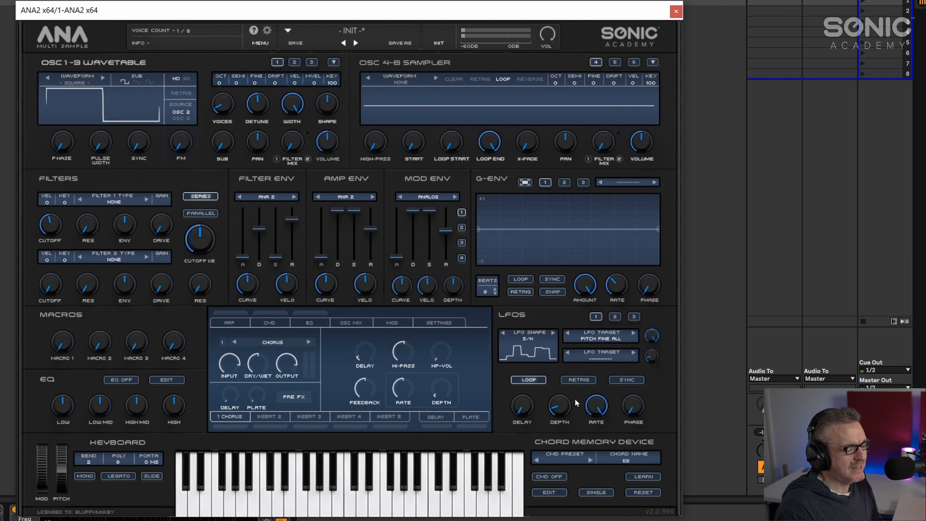
{"action": "left_click", "coordinate": [598, 408]}
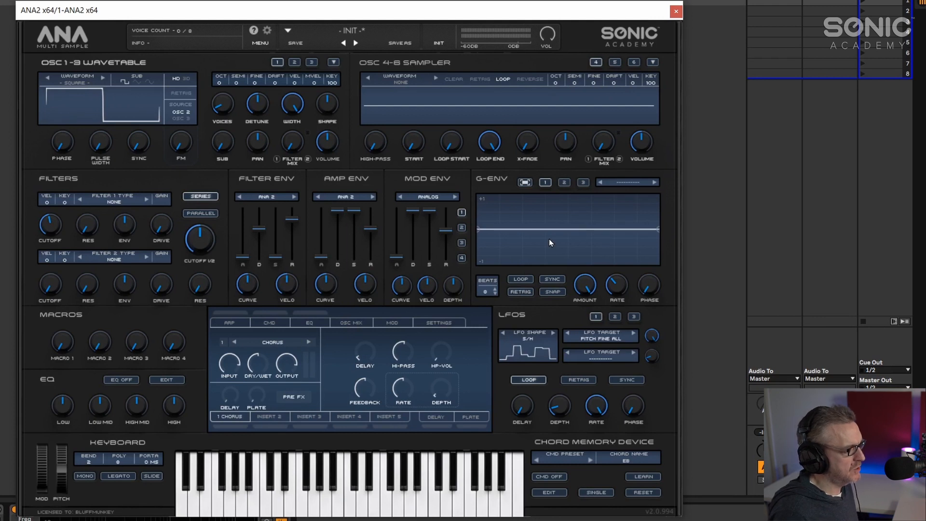
- Clear LFO 1's target
{"action": "left_click", "coordinate": [598, 338]}
{"action": "left_click", "coordinate": [594, 301]}
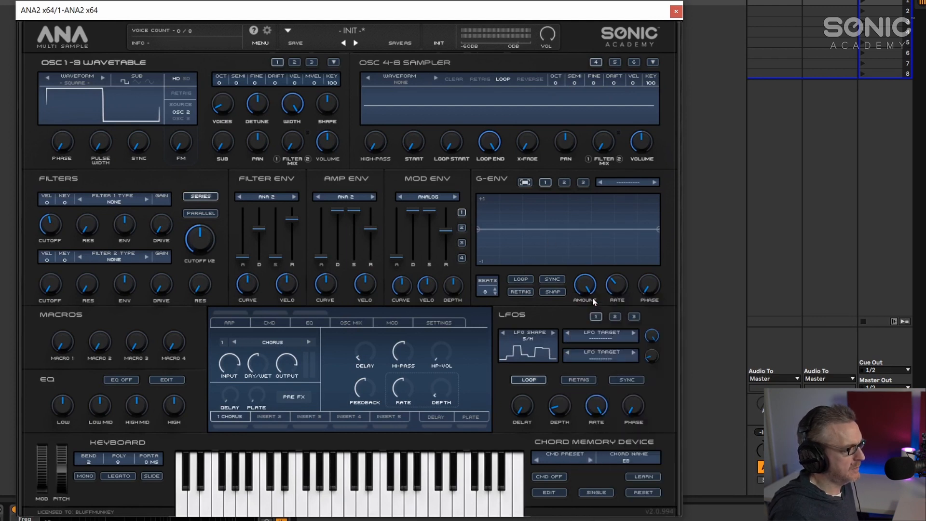
- In the expanded G-ENV 1 editor, create a random stepped envelope on a 32-step grid
{"action": "double_click", "coordinate": [561, 249]}
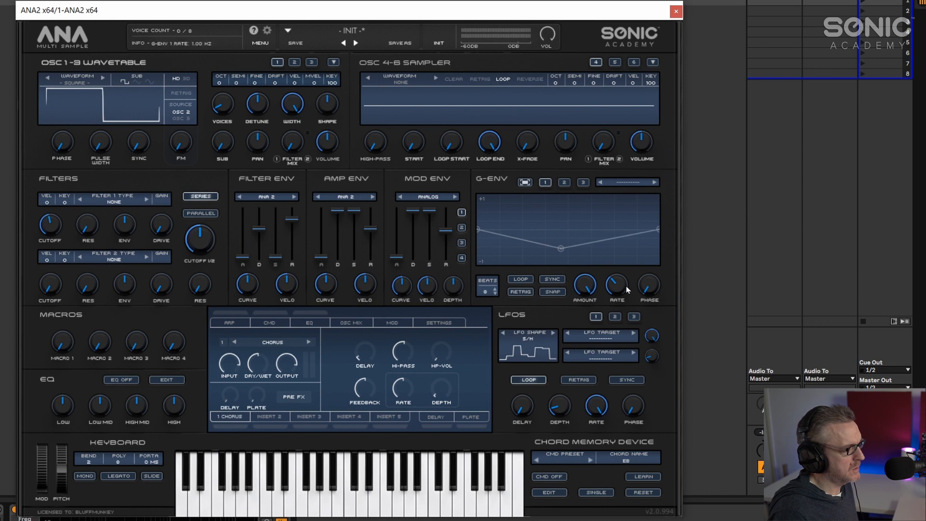
{"action": "left_click", "coordinate": [525, 182]}
{"action": "double_click", "coordinate": [325, 348]}
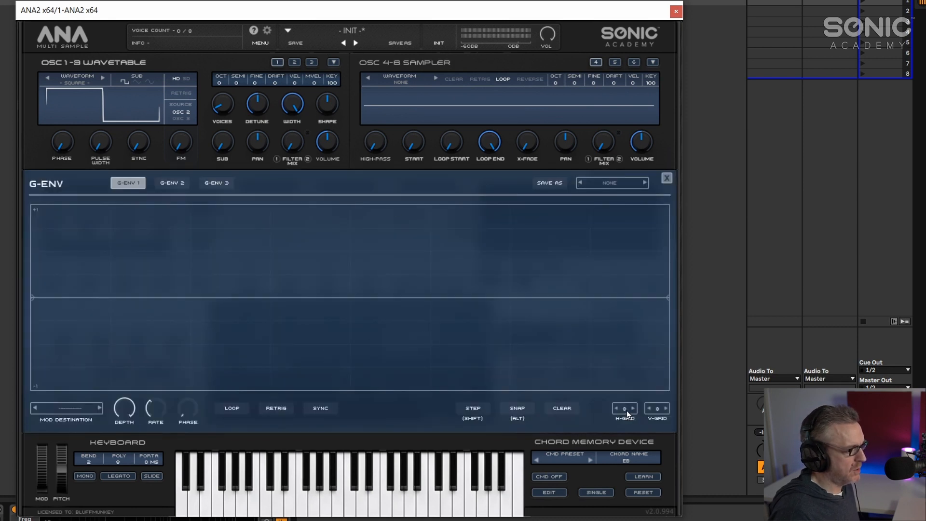
{"action": "key", "text": "alt+Tab"}
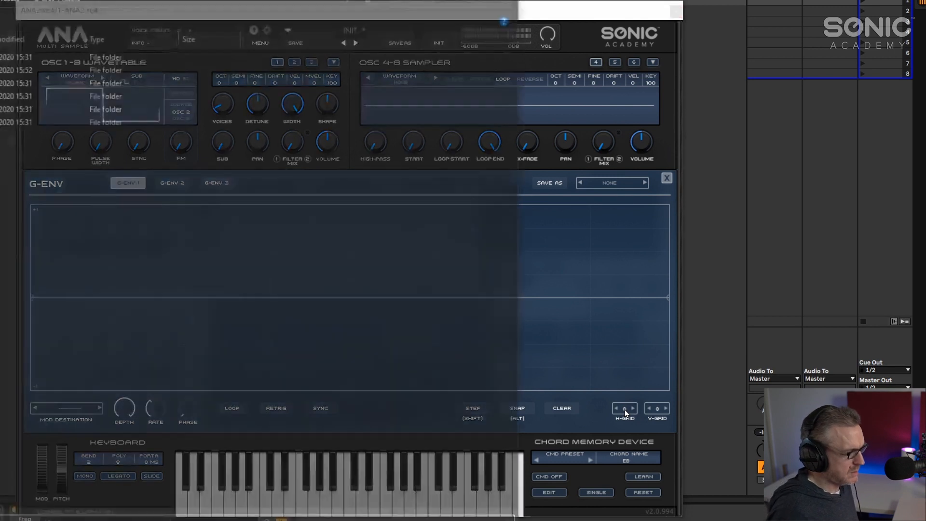
{"action": "key", "text": "alt+Tab"}
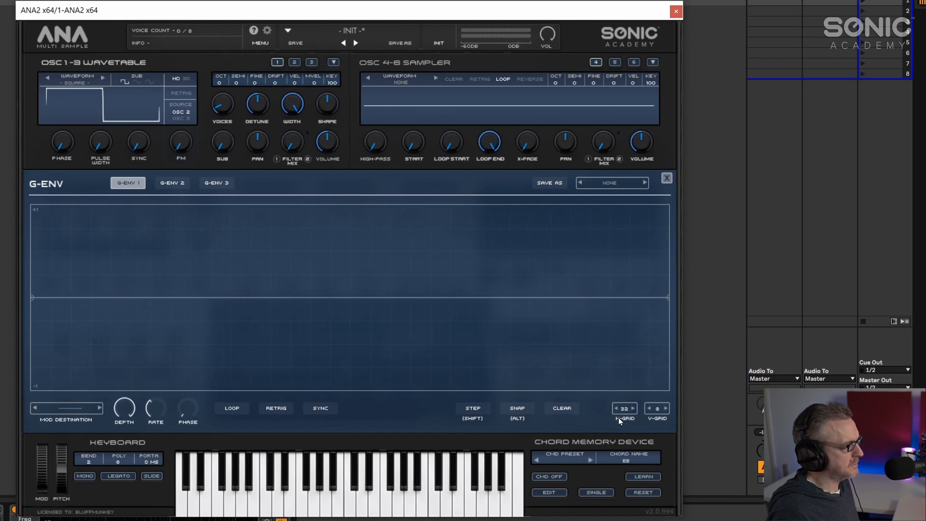
{"action": "left_click", "coordinate": [40, 253], "text": "shift"}
{"action": "left_click", "coordinate": [65, 343], "text": "shift"}
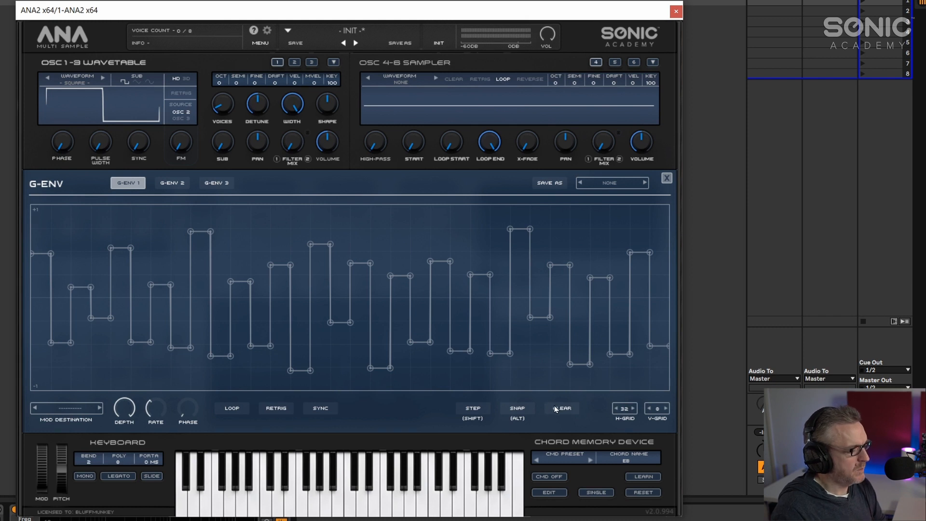
- Close the G-ENV editor and set G-ENV 1's modulation destination to Pitch Fine All
{"action": "left_click", "coordinate": [667, 178]}
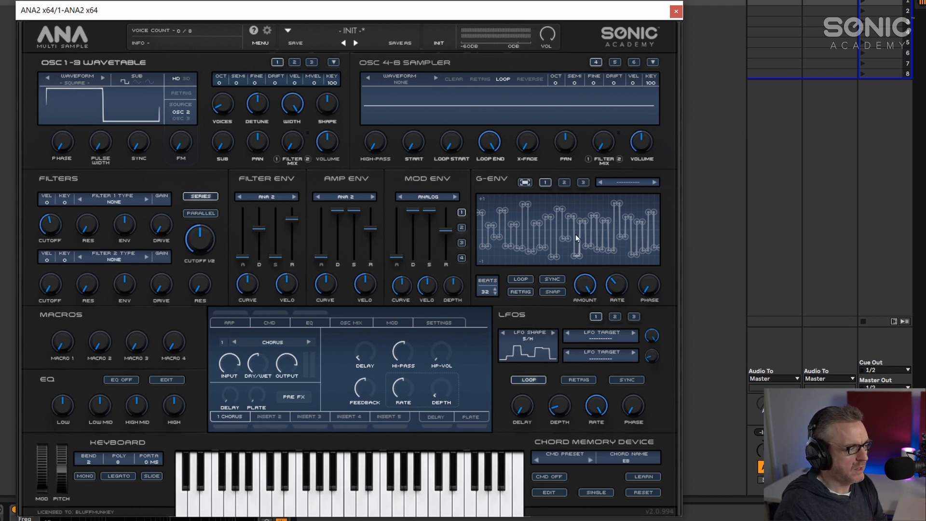
{"action": "left_click", "coordinate": [619, 182]}
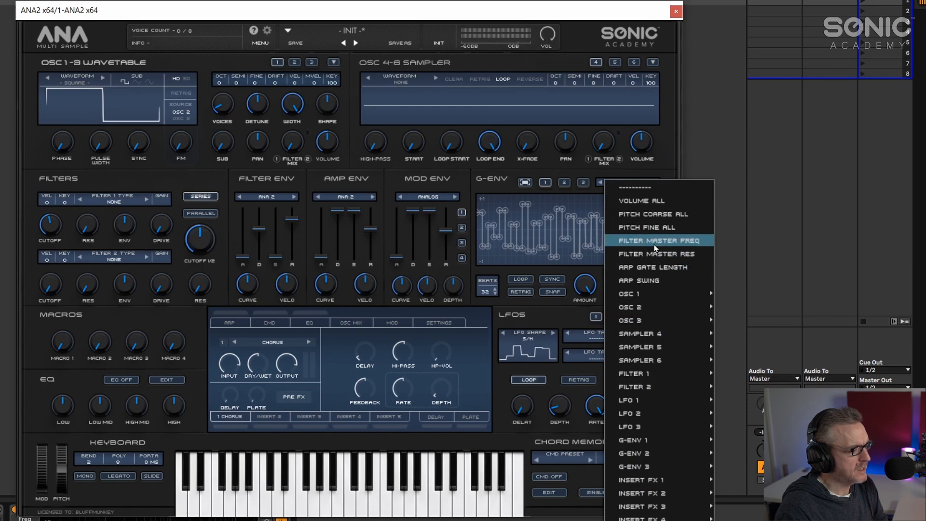
{"action": "left_click", "coordinate": [649, 227]}
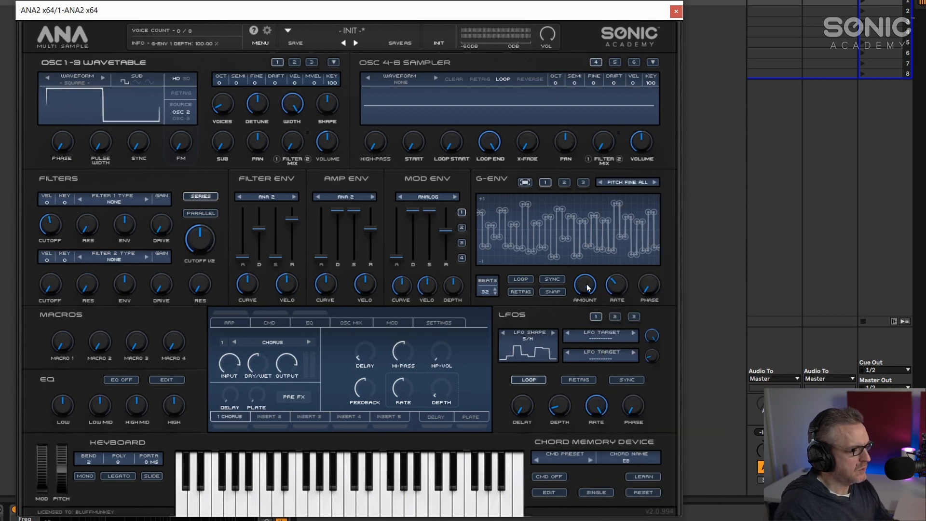
- Adjust the G-ENV amount and set its rate to about 12.84 Hz
{"action": "left_click_drag", "start_coordinate": [586, 283], "coordinate": [586, 335]}
{"action": "left_click_drag", "start_coordinate": [620, 283], "coordinate": [619, 250]}
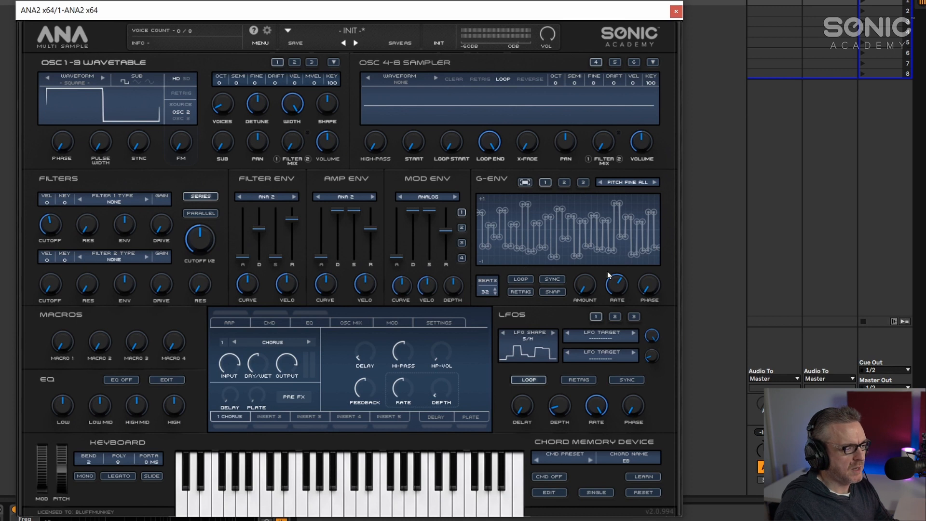
{"action": "left_click_drag", "start_coordinate": [619, 284], "coordinate": [574, 346]}
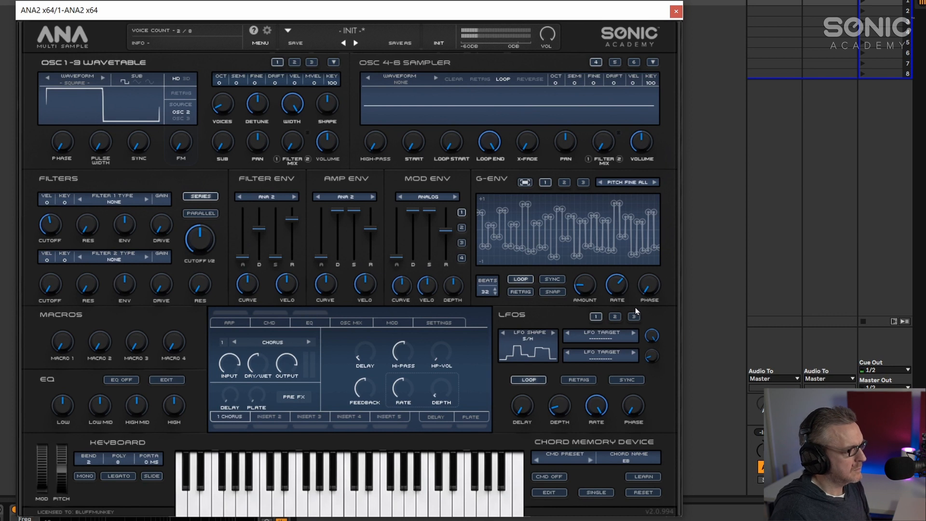
{"action": "mouse_move", "coordinate": [581, 286]}
{"action": "left_mouse_down"}
{"action": "mouse_move", "coordinate": [589, 352]}
{"action": "mouse_move", "coordinate": [580, 282]}
{"action": "left_mouse_up"}
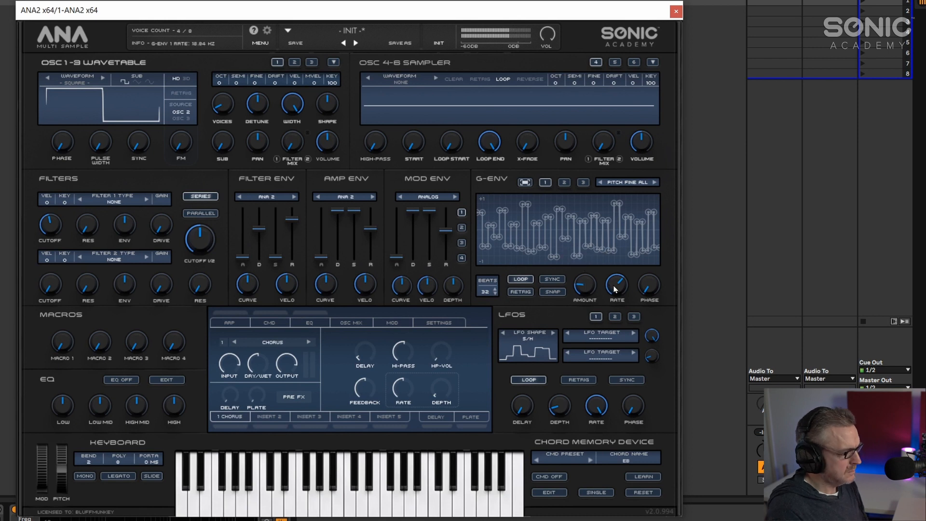
- Set filter 1's type to ROLY and shape it with cutoff, envelope amount and filter envelope decay and release
{"action": "left_click", "coordinate": [130, 204]}
{"action": "mouse_move", "coordinate": [129, 224]}
{"action": "left_click", "coordinate": [176, 228]}
{"action": "left_click_drag", "start_coordinate": [123, 225], "coordinate": [129, 181]}
{"action": "left_click_drag", "start_coordinate": [259, 228], "coordinate": [275, 243]}
{"action": "left_click_drag", "start_coordinate": [50, 224], "coordinate": [37, 268]}
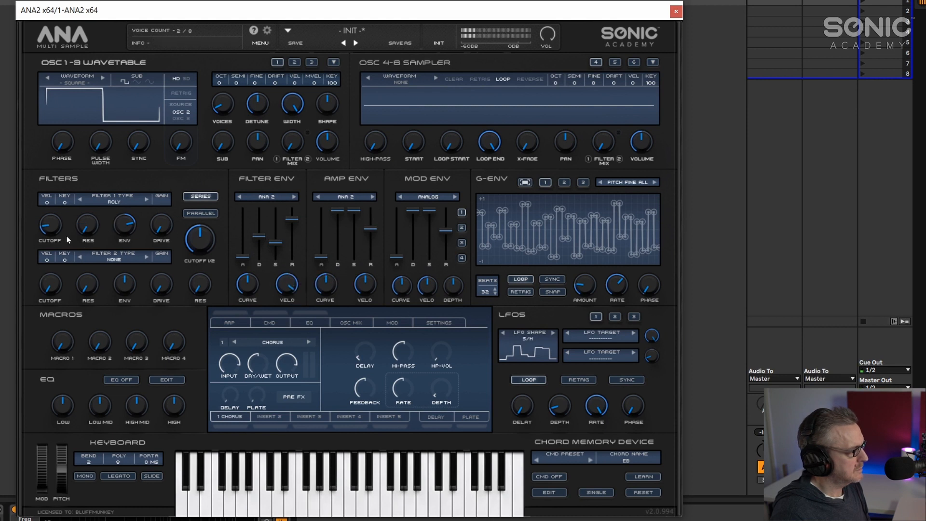
{"action": "left_click", "coordinate": [122, 227]}
{"action": "left_click_drag", "start_coordinate": [203, 237], "coordinate": [195, 262]}
{"action": "left_click_drag", "start_coordinate": [261, 238], "coordinate": [291, 218]}
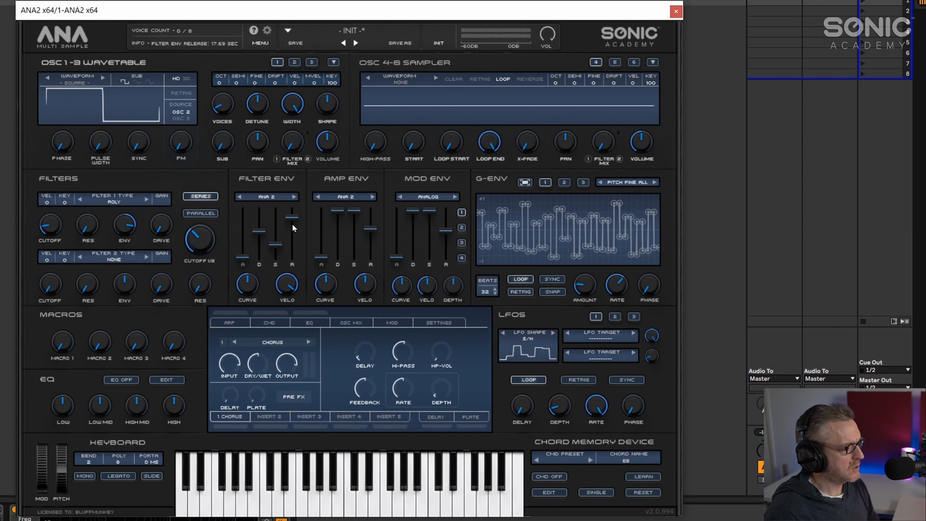
- Lower the G-ENV amount slightly and adjust the synth's master volume
{"action": "mouse_move", "coordinate": [577, 285]}
{"action": "left_mouse_down"}
{"action": "mouse_move", "coordinate": [580, 337]}
{"action": "mouse_move", "coordinate": [573, 292]}
{"action": "left_mouse_up"}
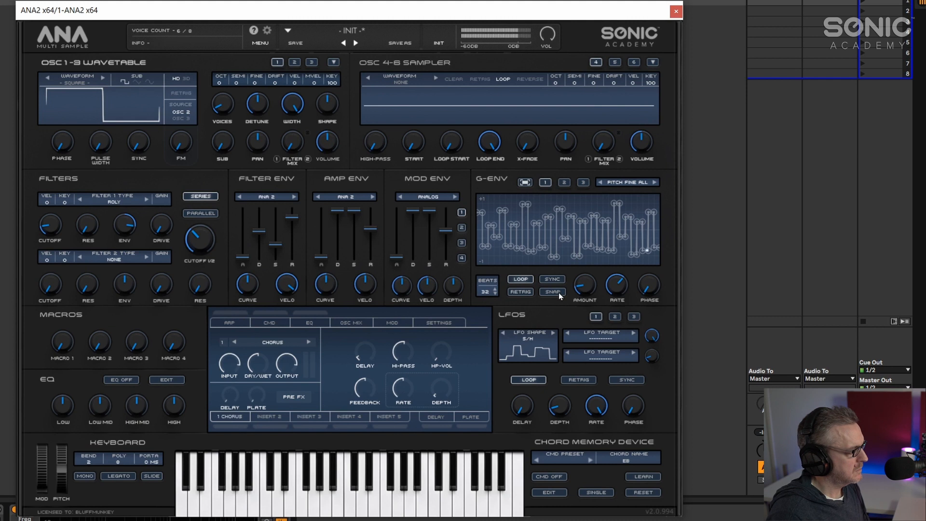
{"action": "left_click_drag", "start_coordinate": [549, 37], "coordinate": [546, 61]}
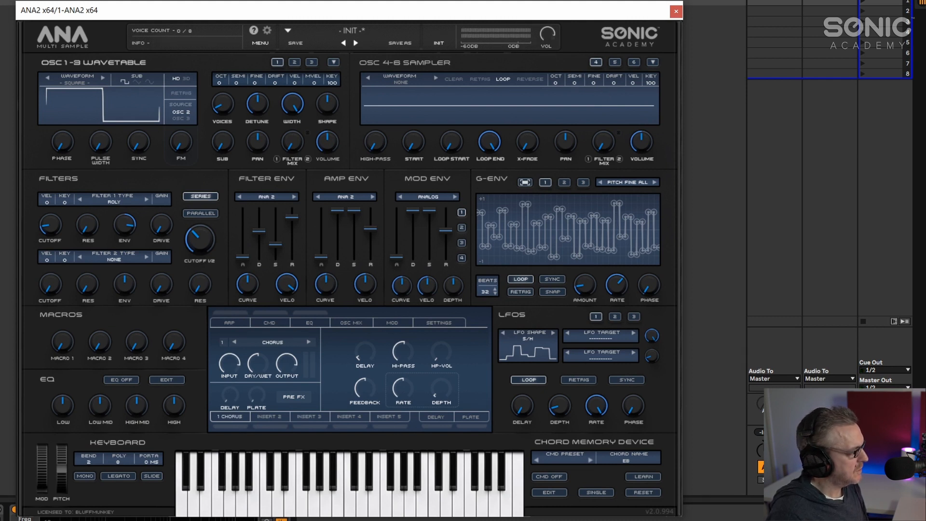
{"action": "left_click_drag", "start_coordinate": [831, 426], "coordinate": [830, 332]}
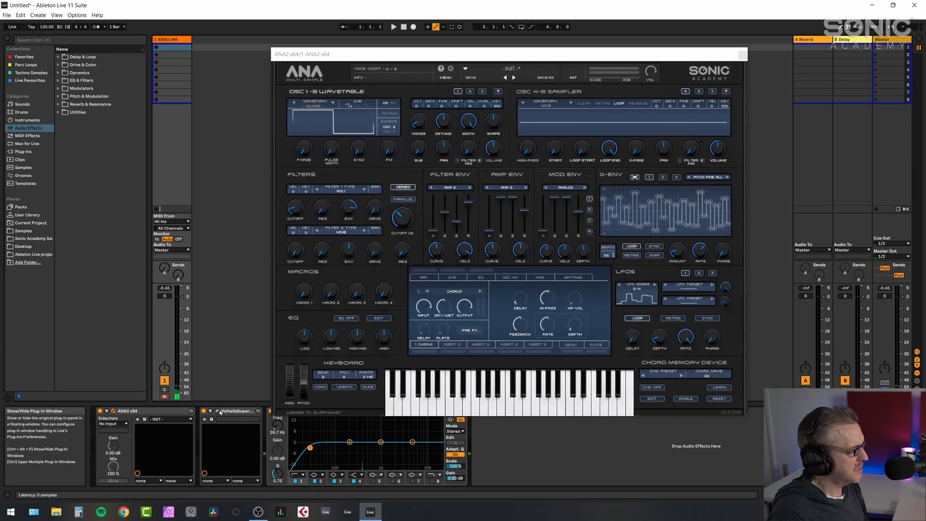
- Open the Valhalla Supermassive plugin window to inspect its reverb settings, then close it
{"action": "left_click", "coordinate": [218, 411]}
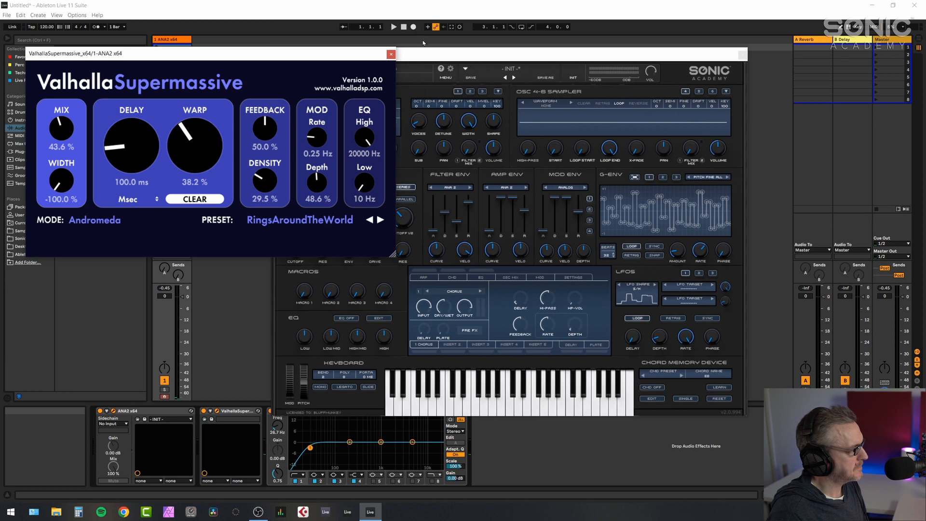
{"action": "left_click", "coordinate": [391, 54]}
- Adjust the filter cutoff balance and reset the G-ENV amount knob
{"action": "left_click_drag", "start_coordinate": [398, 216], "coordinate": [402, 228]}
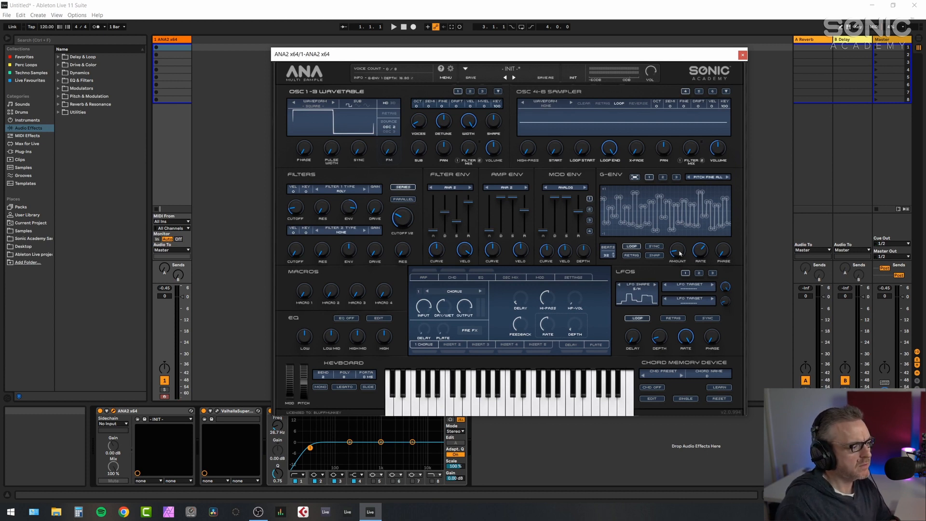
{"action": "double_click", "coordinate": [678, 251]}
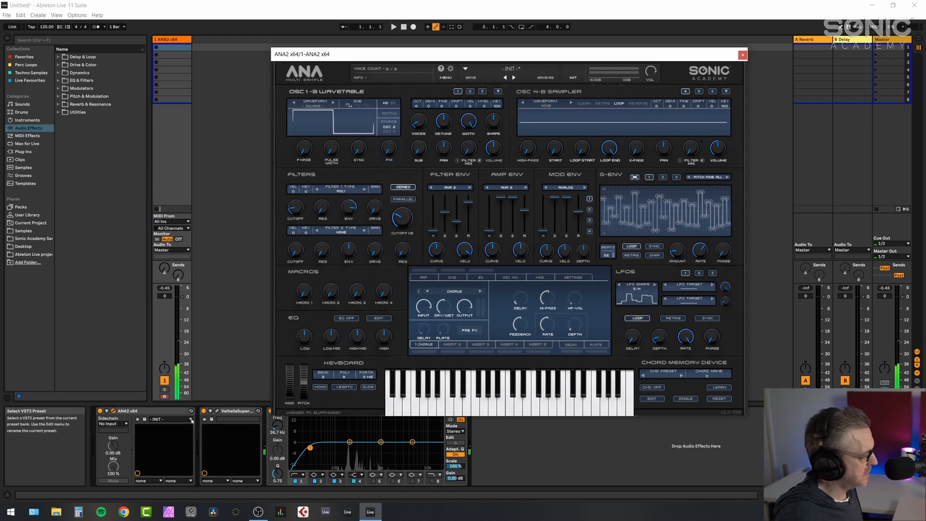
{"action": "left_click", "coordinate": [203, 413]}
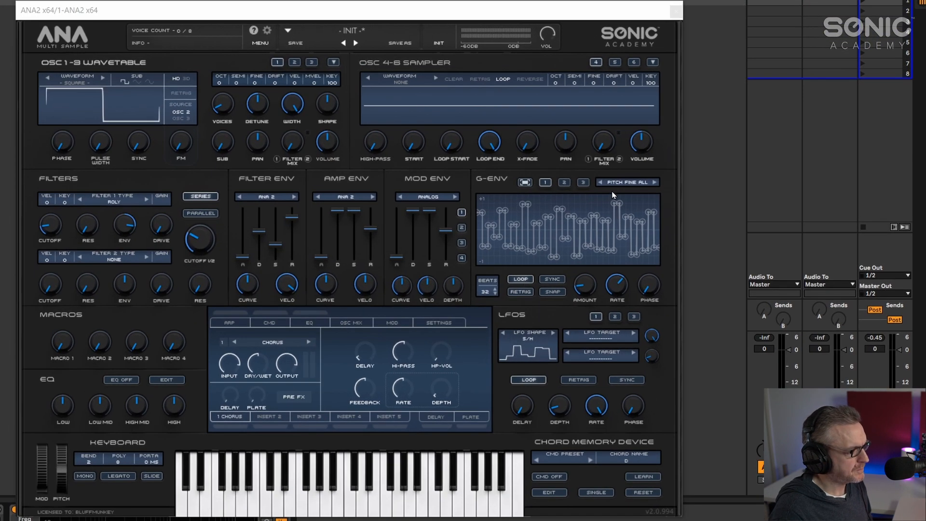
- Set the LFO shape to Sine and clear the G-ENV's modulation target
{"action": "left_click", "coordinate": [528, 340]}
{"action": "left_click", "coordinate": [530, 354]}
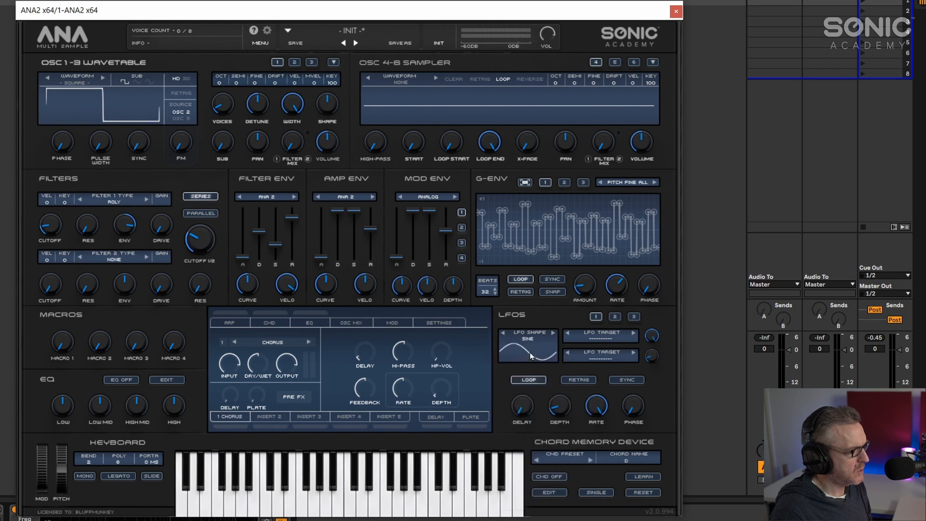
{"action": "left_click", "coordinate": [631, 183]}
{"action": "left_click", "coordinate": [634, 188]}
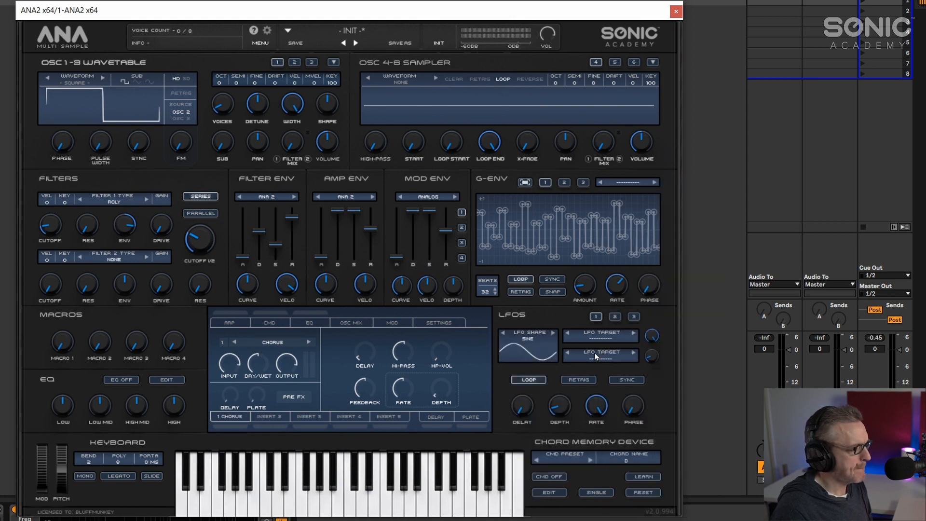
- Route the LFO to OSC 1 PULSE WIDTH and adjust the LFO rate
{"action": "left_click", "coordinate": [598, 340]}
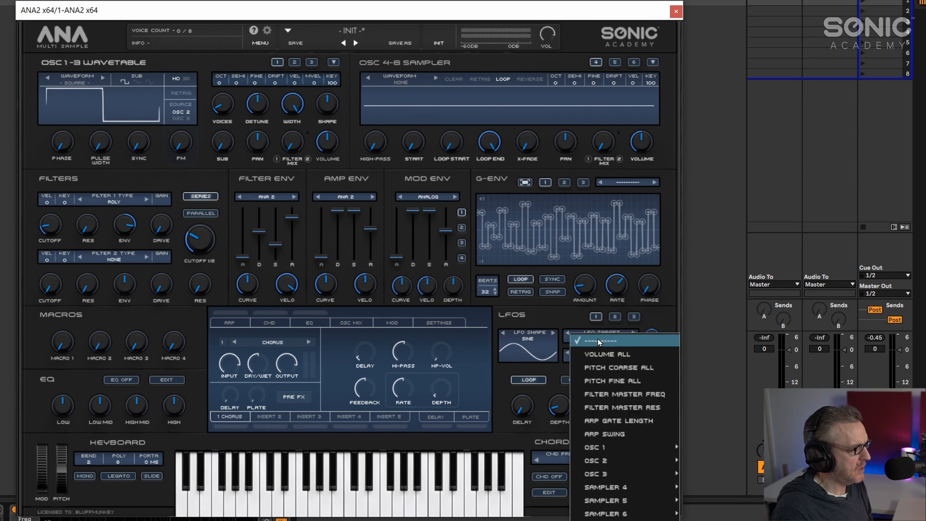
{"action": "mouse_move", "coordinate": [615, 448]}
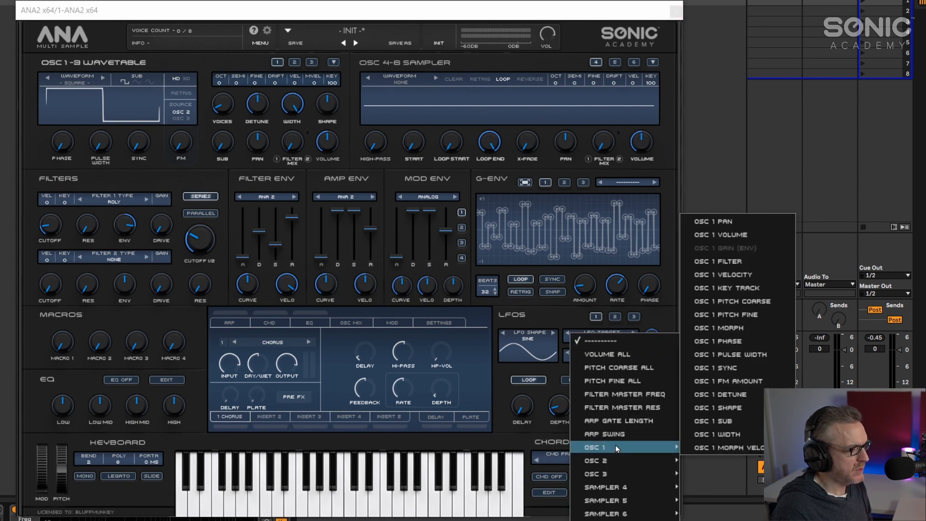
{"action": "left_click", "coordinate": [720, 356]}
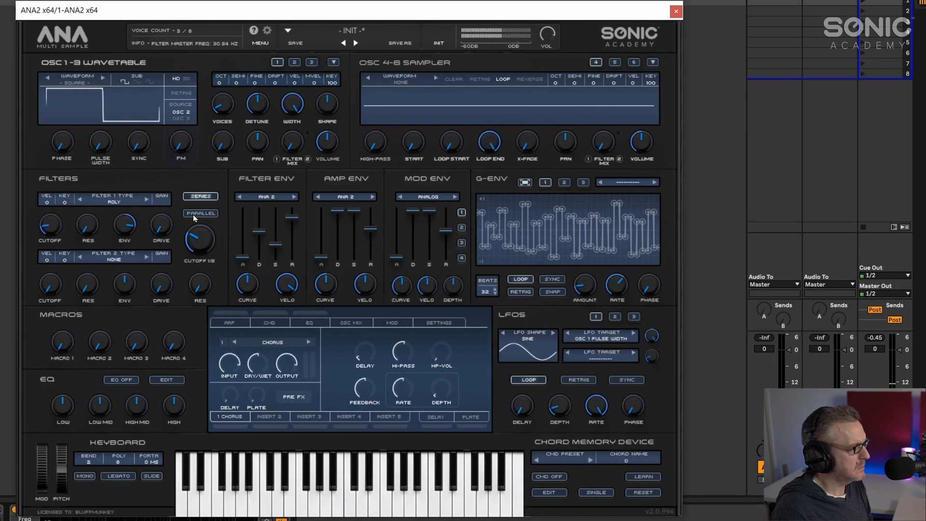
{"action": "left_click_drag", "start_coordinate": [596, 408], "coordinate": [594, 420]}
{"action": "left_click_drag", "start_coordinate": [596, 414], "coordinate": [602, 445]}
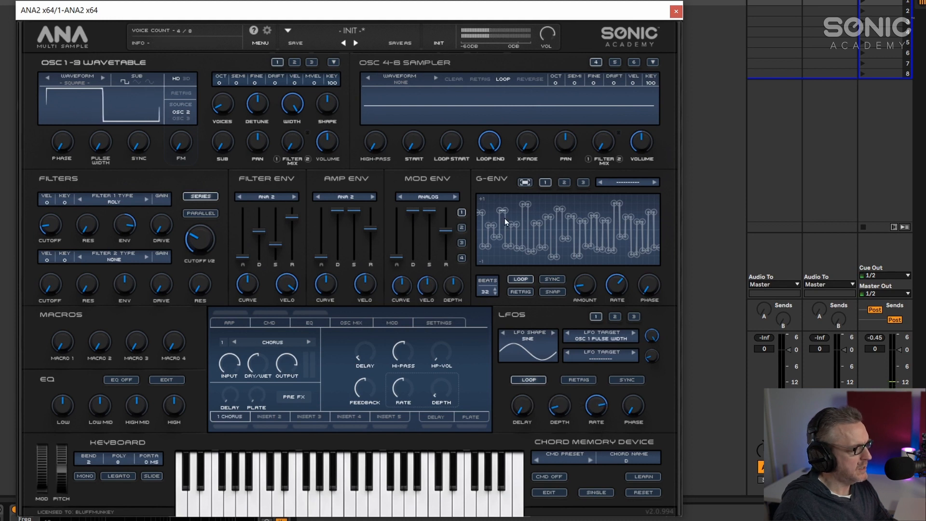
- Adjust the filter cutoff balance and turn the LFO depth down to zero
{"action": "left_click_drag", "start_coordinate": [199, 240], "coordinate": [205, 198]}
{"action": "mouse_move", "coordinate": [601, 414]}
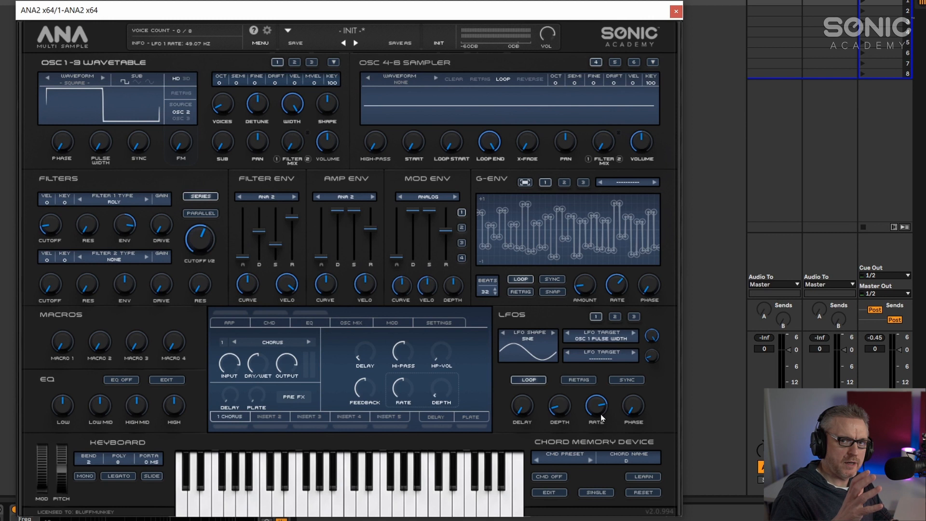
{"action": "mouse_move", "coordinate": [555, 403]}
{"action": "left_click_drag", "start_coordinate": [560, 414], "coordinate": [560, 438]}
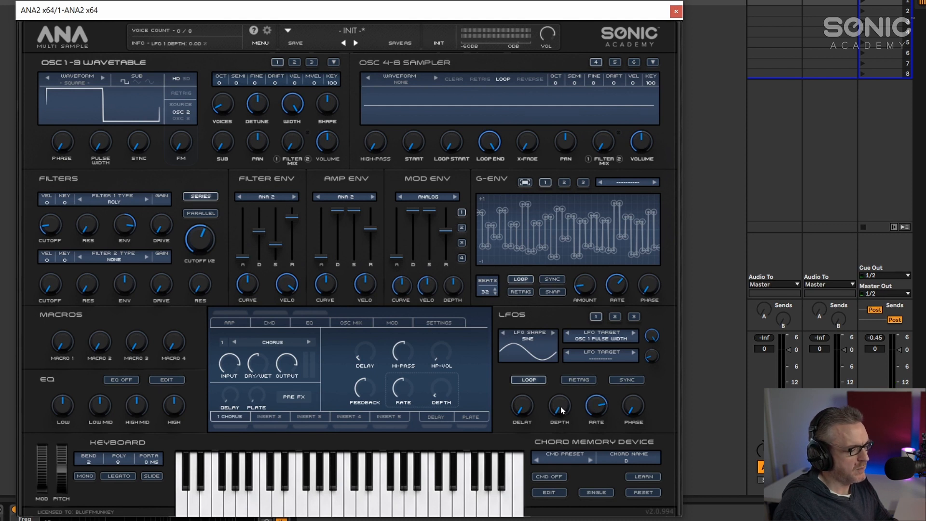
- Assign velocity to modulate LFO 1 depth and set that mod matrix amount to 11
{"action": "right_click", "coordinate": [560, 409]}
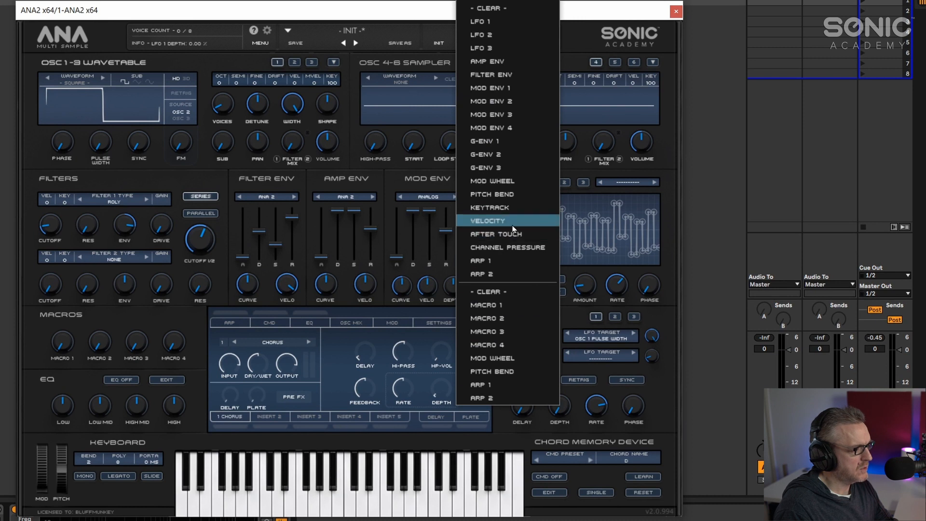
{"action": "left_click", "coordinate": [489, 221]}
{"action": "left_click", "coordinate": [395, 323]}
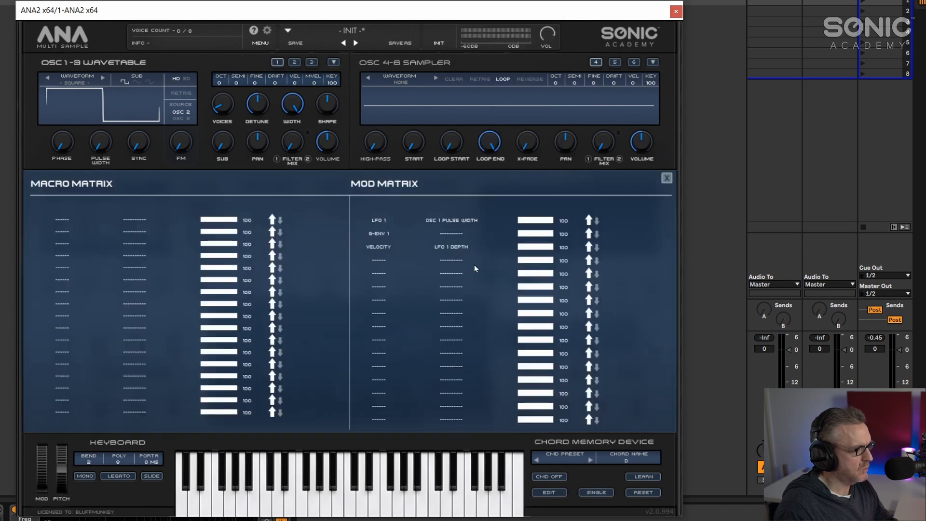
{"action": "left_click_drag", "start_coordinate": [531, 251], "coordinate": [522, 251]}
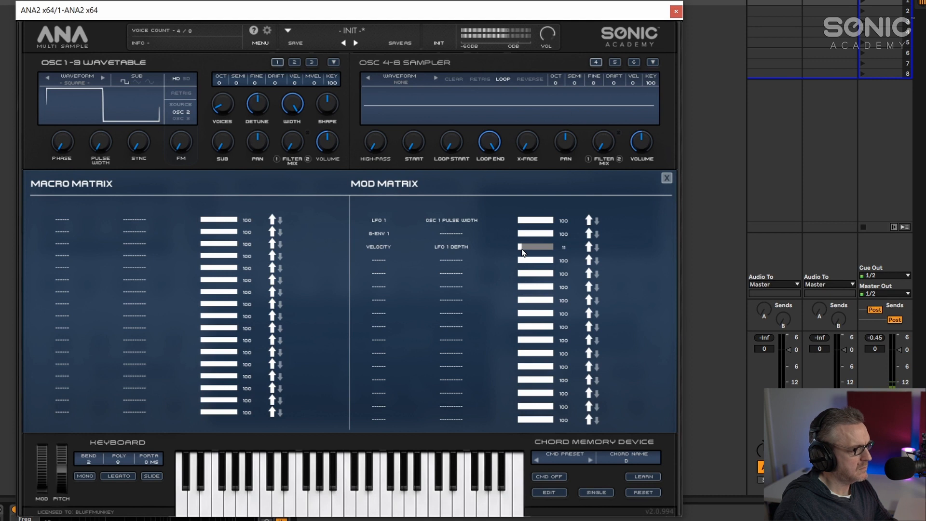
{"action": "left_click", "coordinate": [666, 179]}
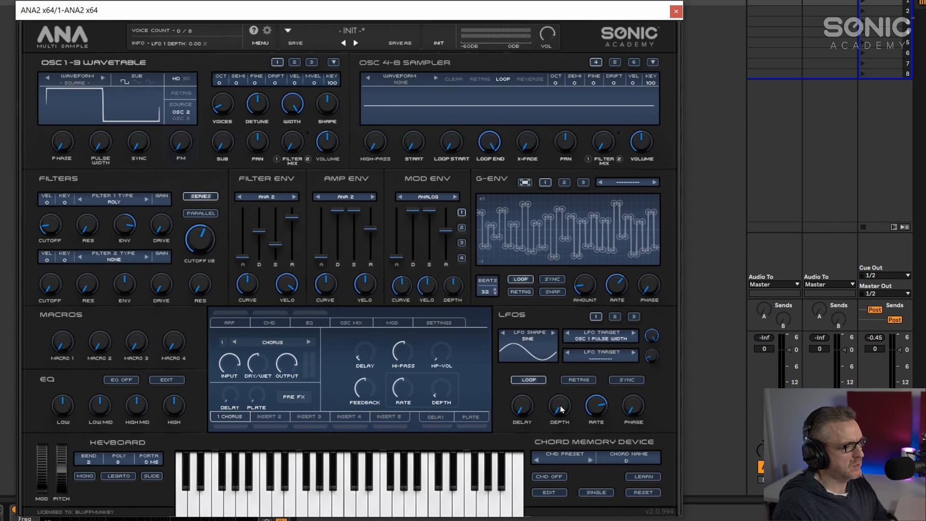
- Adjust the filter resonance and lower the LFO's pulse-width modulation amount to 33, checking it in the mod matrix
{"action": "mouse_move", "coordinate": [207, 244]}
{"action": "left_click_drag", "start_coordinate": [207, 244], "coordinate": [191, 284]}
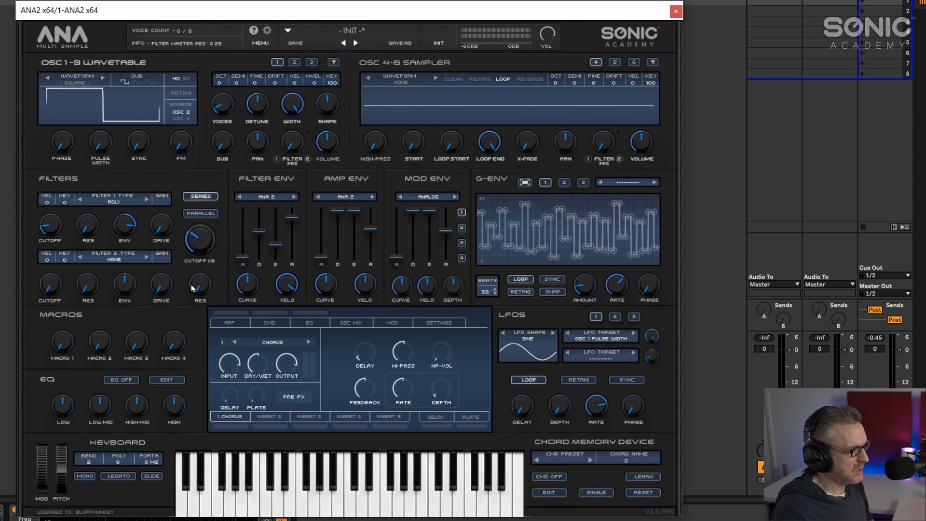
{"action": "left_click_drag", "start_coordinate": [652, 335], "coordinate": [614, 446]}
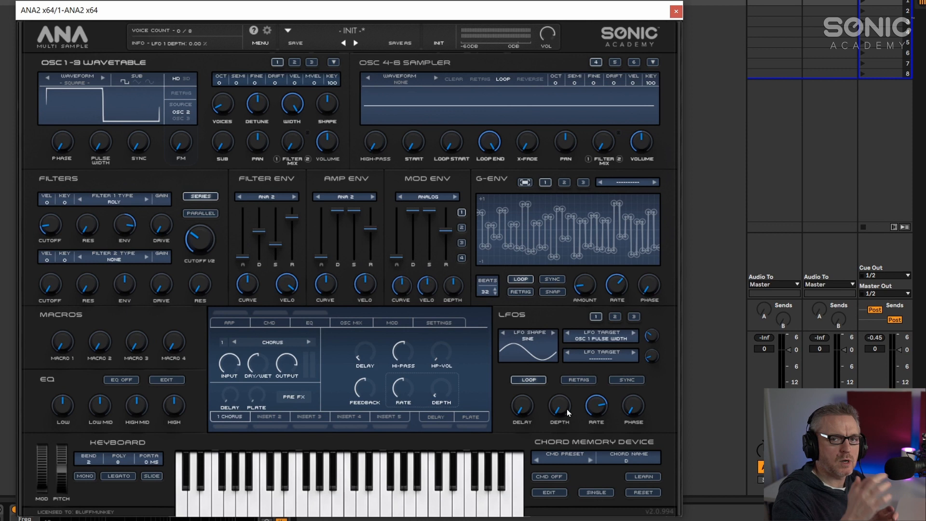
{"action": "left_click", "coordinate": [395, 323]}
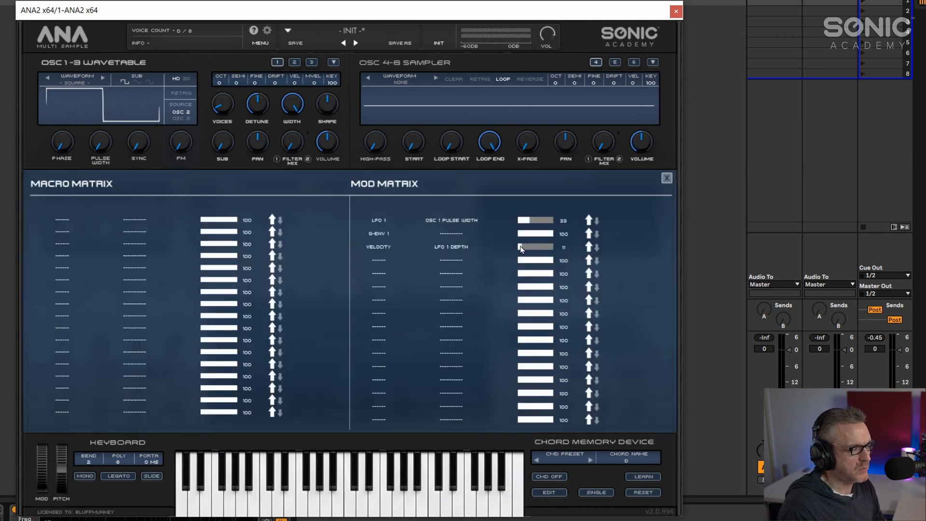
{"action": "left_click", "coordinate": [666, 179]}
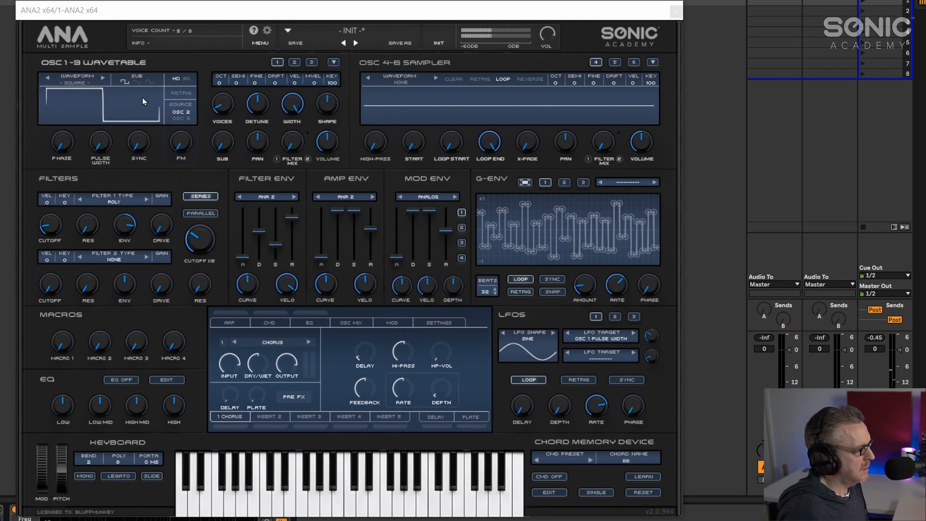
- Raise the oscillator's pulse width and clear the LFO target
{"action": "left_click_drag", "start_coordinate": [100, 142], "coordinate": [99, 118]}
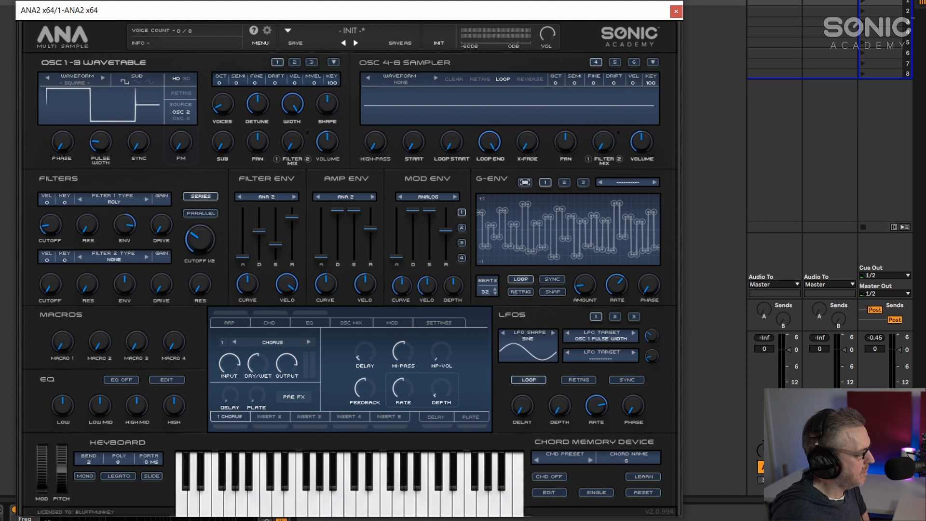
{"action": "left_click", "coordinate": [598, 340]}
{"action": "key", "text": "Escape"}
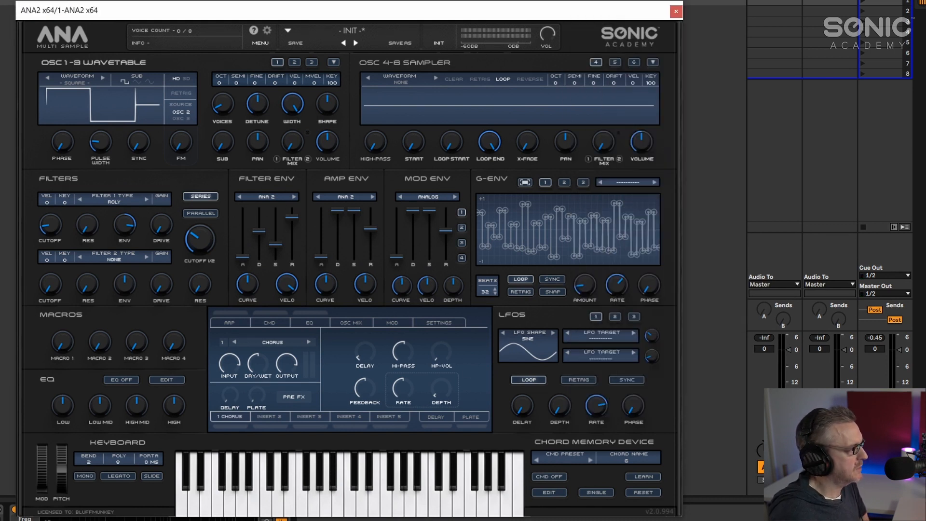
- Browse the wavetables, load Sharmonics 2 into OSC 1, and sweep its morph
{"action": "left_click", "coordinate": [71, 82]}
{"action": "scroll", "coordinate": [89, 355], "scroll_direction": "down", "scroll_amount": 10}
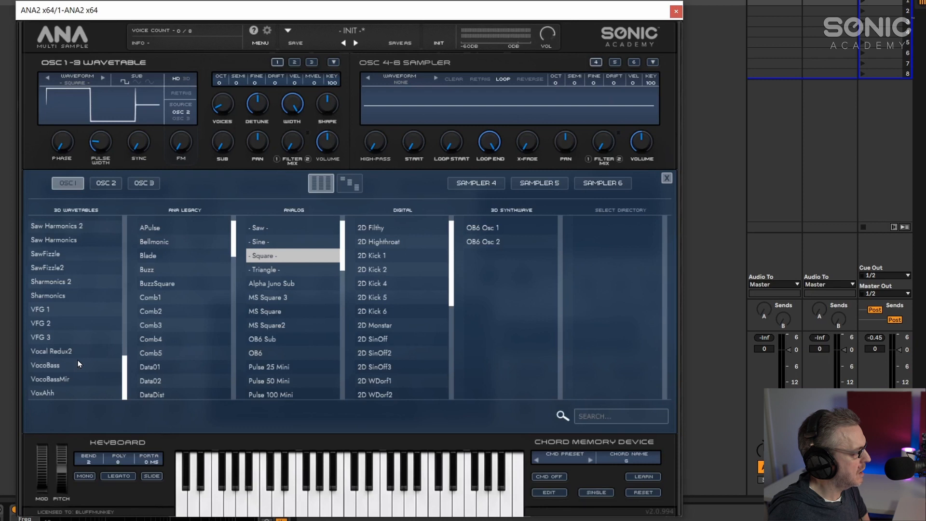
{"action": "scroll", "coordinate": [62, 244], "scroll_direction": "up", "scroll_amount": 3}
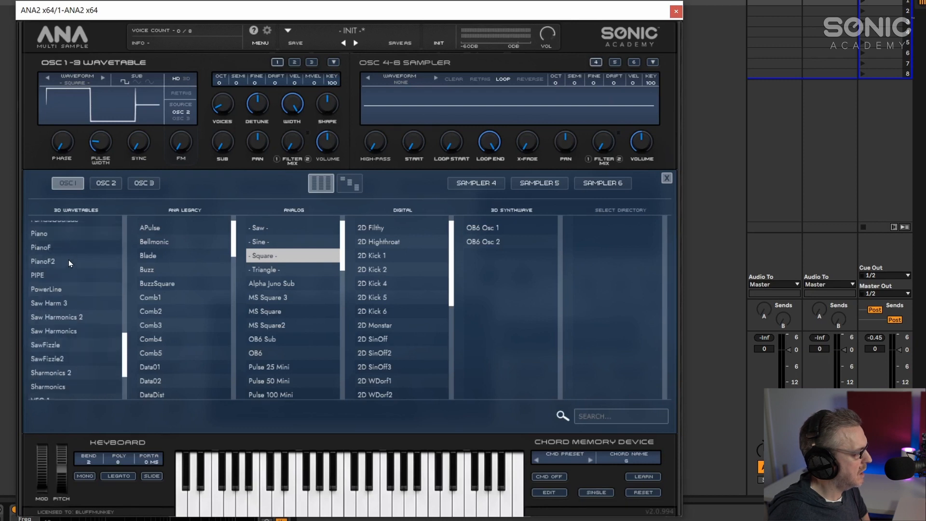
{"action": "left_click", "coordinate": [75, 373]}
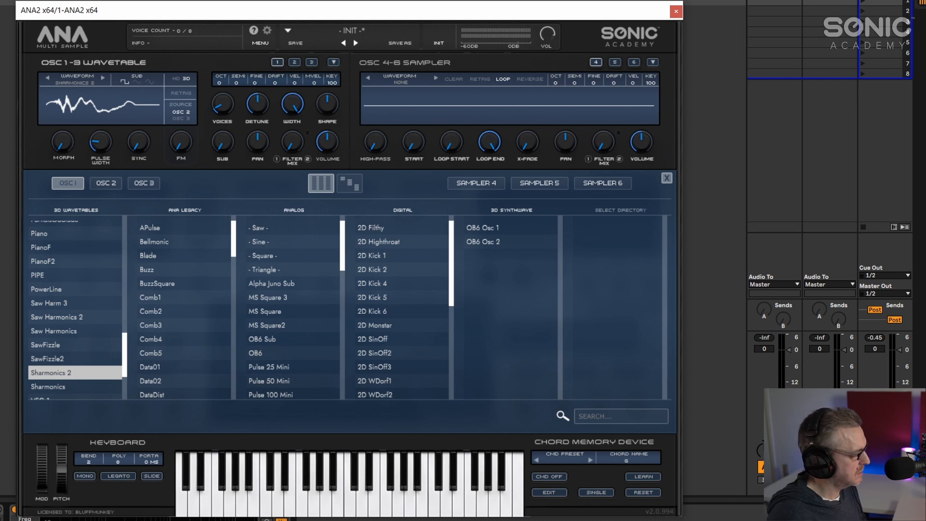
{"action": "left_click_drag", "start_coordinate": [65, 144], "coordinate": [51, 109]}
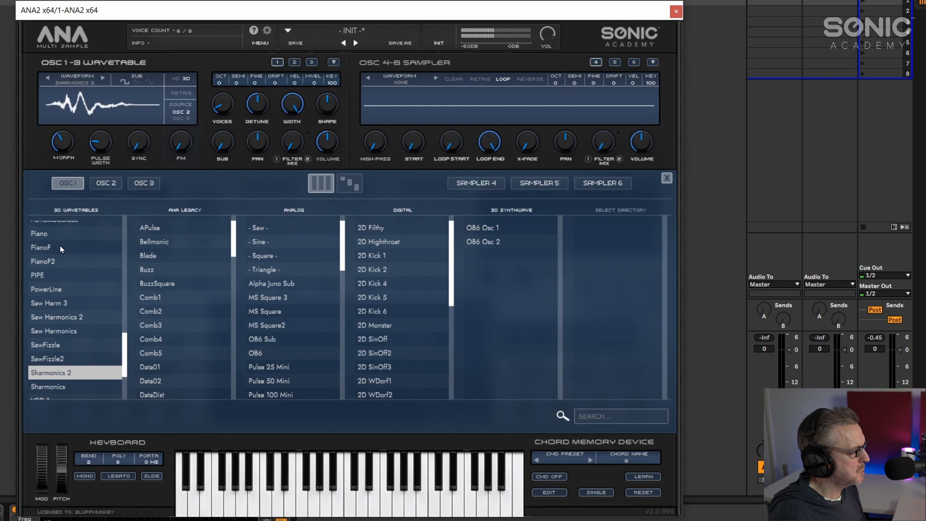
- Load the Grumpy 3 wavetable into OSC 1, set its morph, and close the browser
{"action": "scroll", "coordinate": [60, 247], "scroll_direction": "up", "scroll_amount": 4}
{"action": "left_click", "coordinate": [74, 264]}
{"action": "left_click_drag", "start_coordinate": [62, 142], "coordinate": [54, 108]}
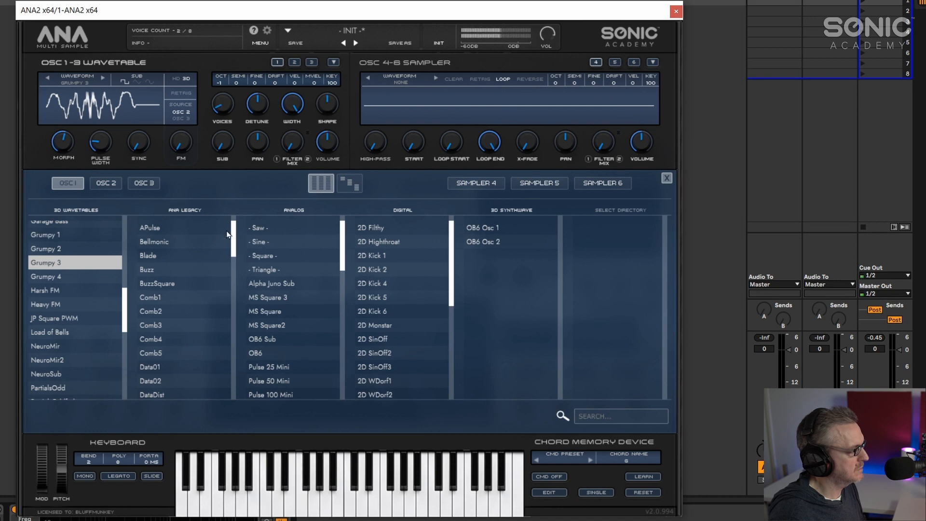
{"action": "left_click", "coordinate": [667, 178]}
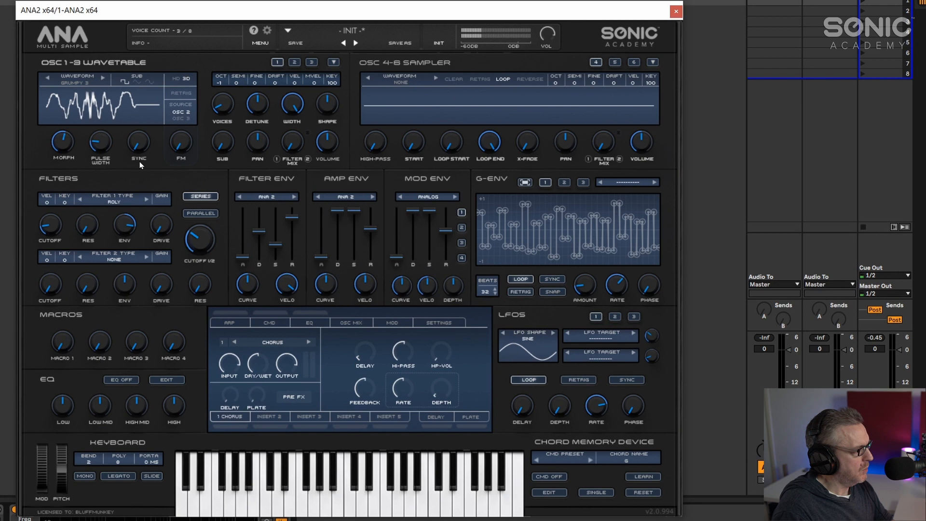
- Adjust OSC 1's morph and assign G-ENV 1 to modulate it
{"action": "mouse_move", "coordinate": [61, 143]}
{"action": "left_mouse_down"}
{"action": "mouse_move", "coordinate": [58, 165]}
{"action": "mouse_move", "coordinate": [57, 139]}
{"action": "mouse_move", "coordinate": [60, 151]}
{"action": "left_mouse_up"}
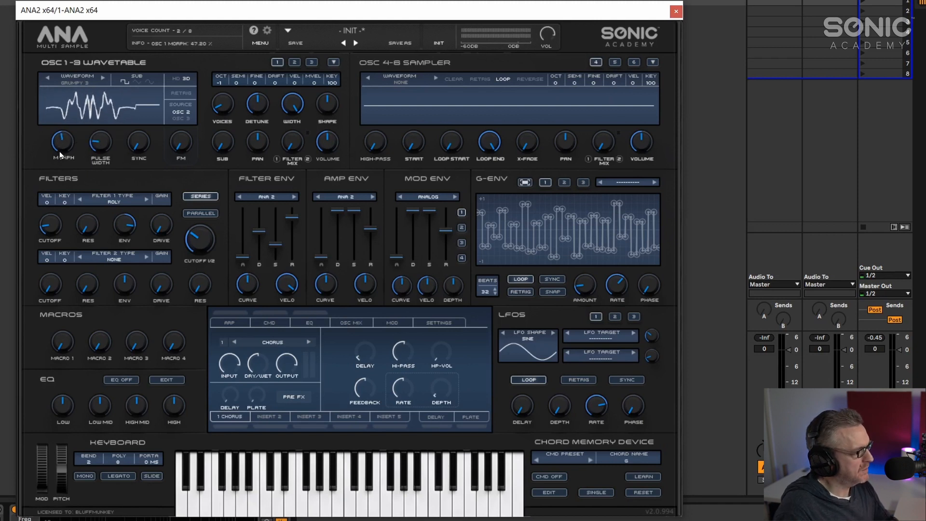
{"action": "right_click", "coordinate": [60, 141]}
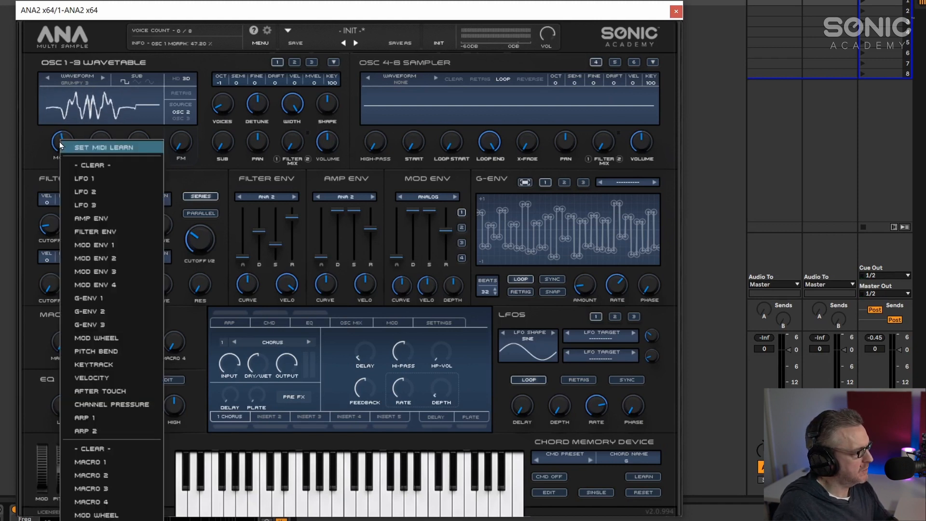
{"action": "left_click", "coordinate": [135, 299]}
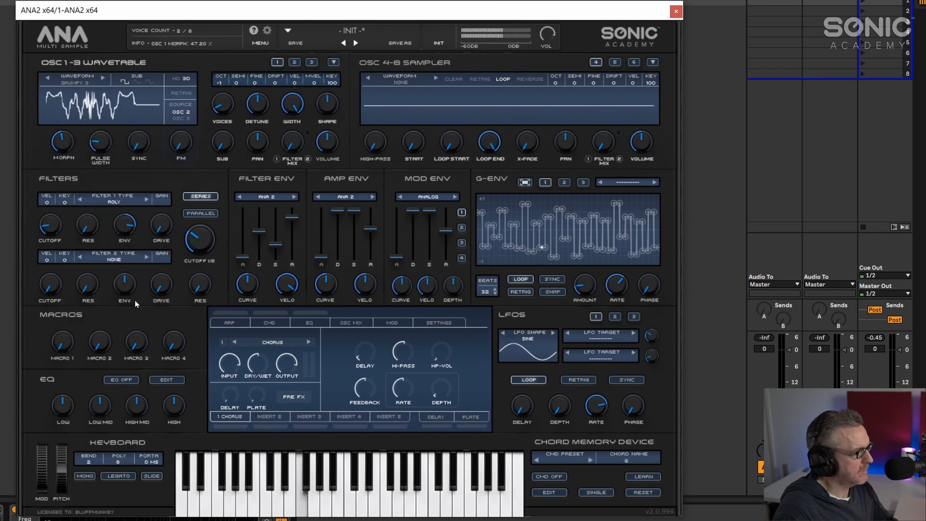
- Adjust the G-ENV rate and amount
{"action": "left_click_drag", "start_coordinate": [611, 286], "coordinate": [618, 254]}
{"action": "left_click_drag", "start_coordinate": [585, 286], "coordinate": [583, 308]}
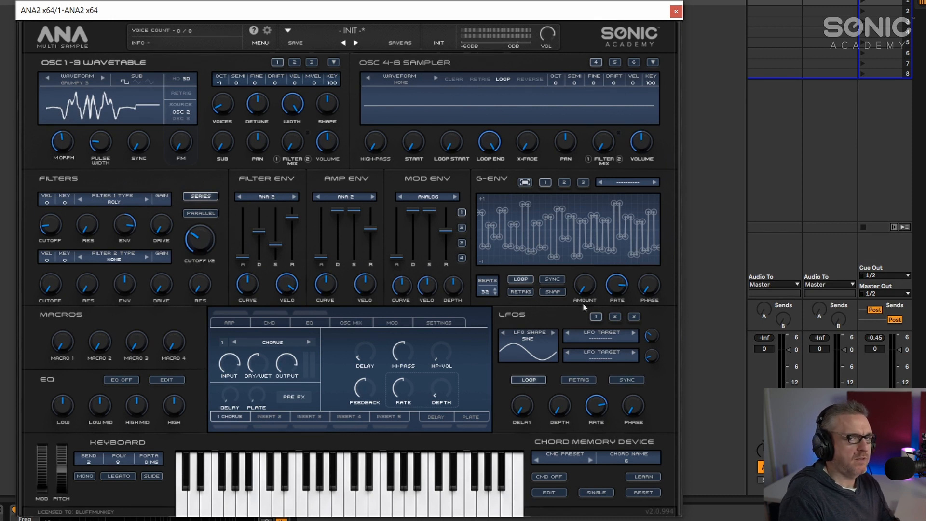
{"action": "left_click_drag", "start_coordinate": [622, 284], "coordinate": [619, 286]}
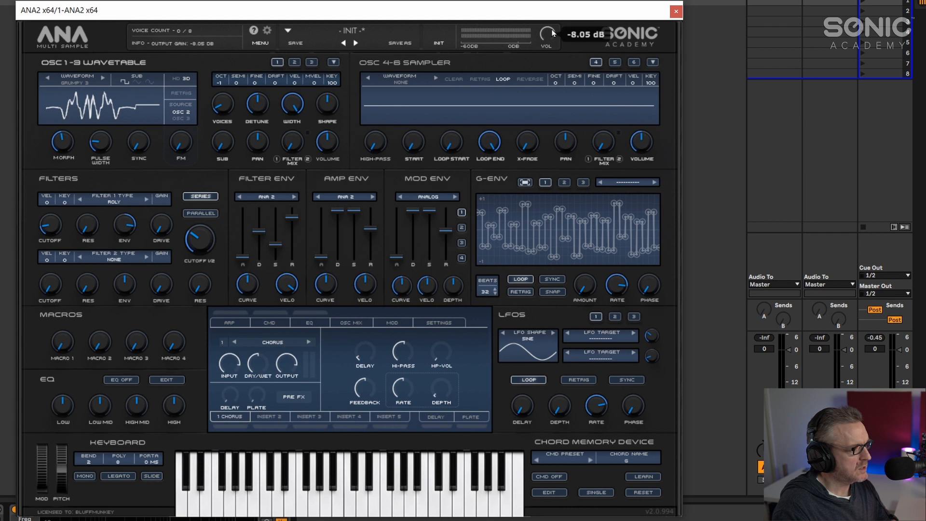
- Fine-tune the G-ENV rate and depth, and the filter cutoff balance
{"action": "mouse_move", "coordinate": [617, 292]}
{"action": "left_click_drag", "start_coordinate": [618, 290], "coordinate": [605, 308]}
{"action": "left_click", "coordinate": [71, 145]}
{"action": "left_click_drag", "start_coordinate": [628, 283], "coordinate": [612, 273]}
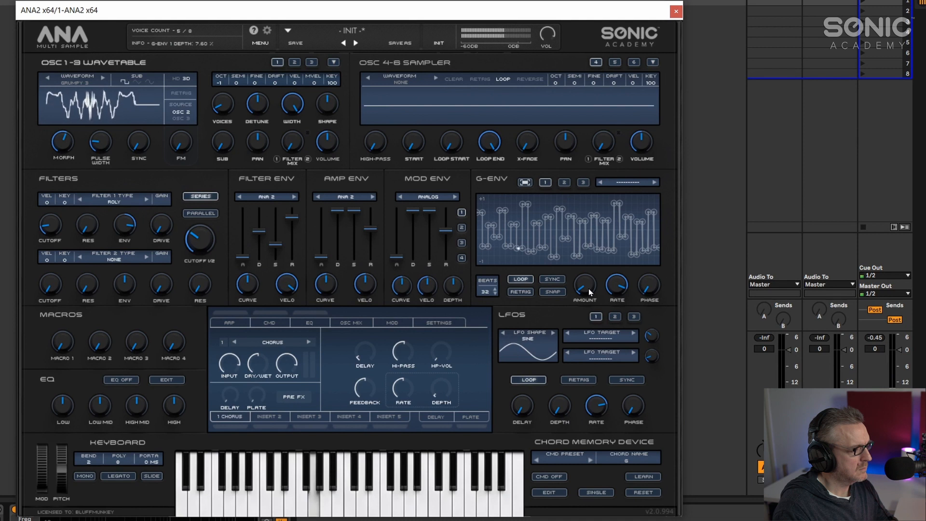
{"action": "left_click_drag", "start_coordinate": [588, 288], "coordinate": [588, 290]}
{"action": "left_click_drag", "start_coordinate": [200, 251], "coordinate": [201, 260]}
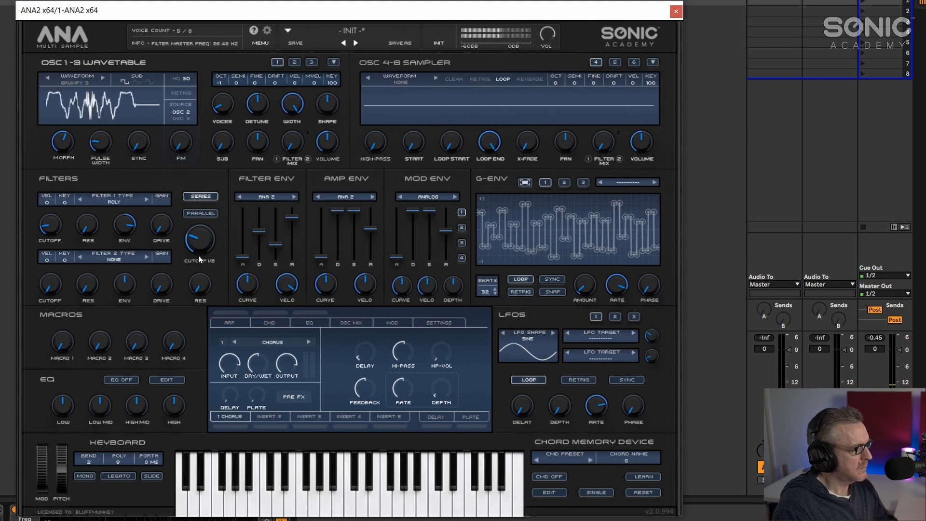
- Assign velocity to modulate G-ENV 1 depth and set that mod matrix amount to 9
{"action": "right_click", "coordinate": [584, 288]}
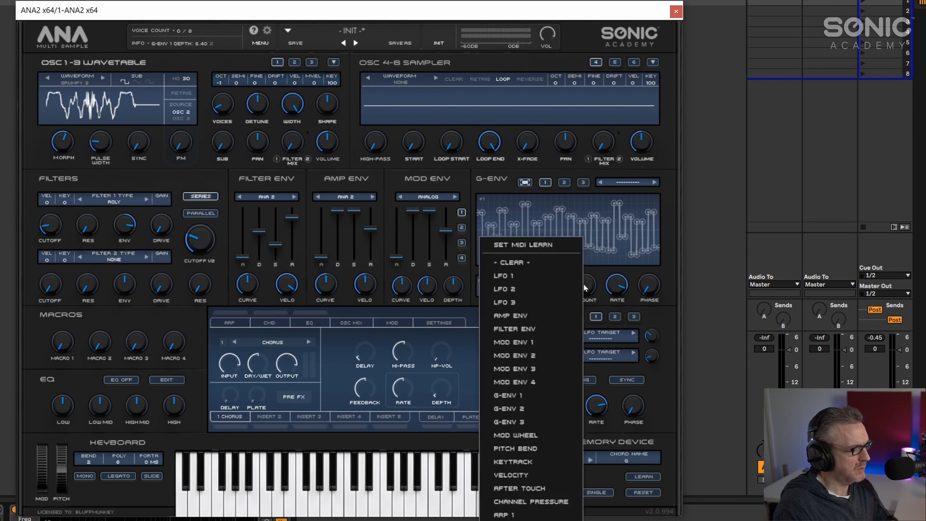
{"action": "left_click", "coordinate": [536, 472]}
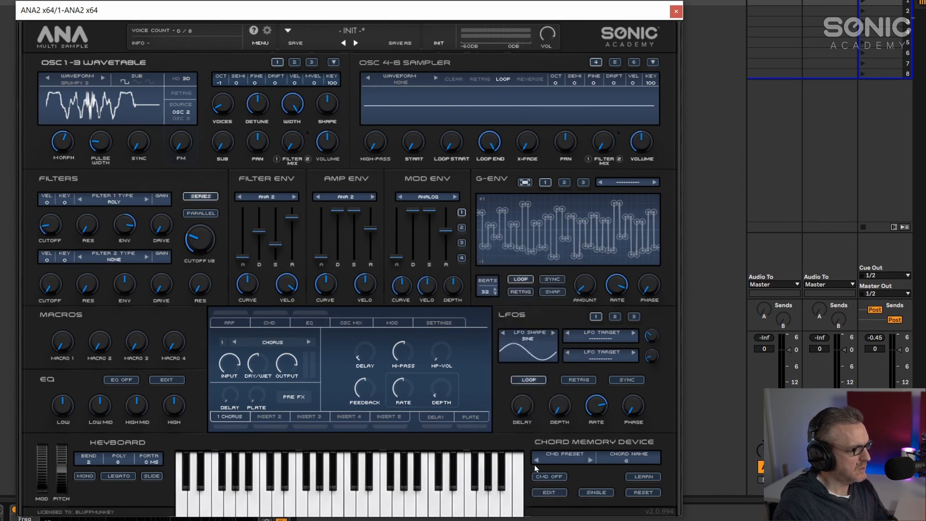
{"action": "left_click", "coordinate": [387, 319]}
{"action": "left_click_drag", "start_coordinate": [535, 277], "coordinate": [521, 278]}
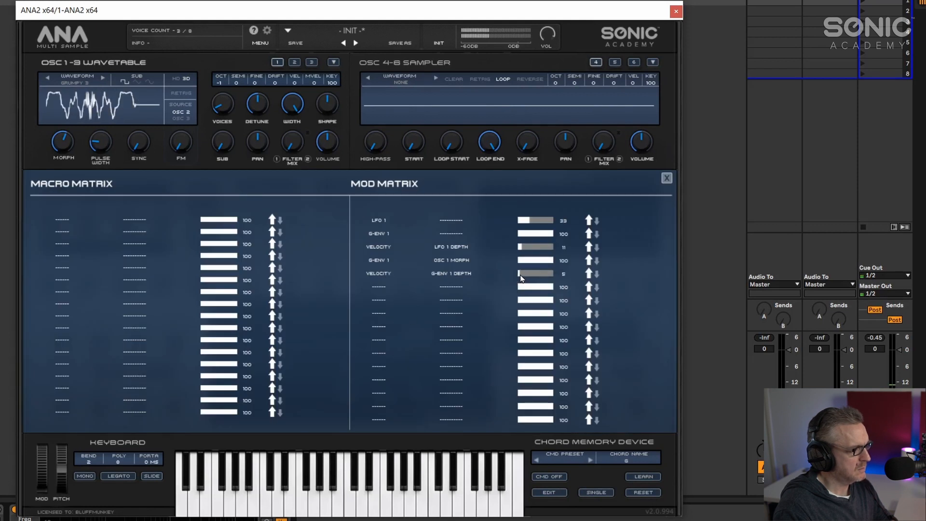
{"action": "left_click", "coordinate": [667, 179]}
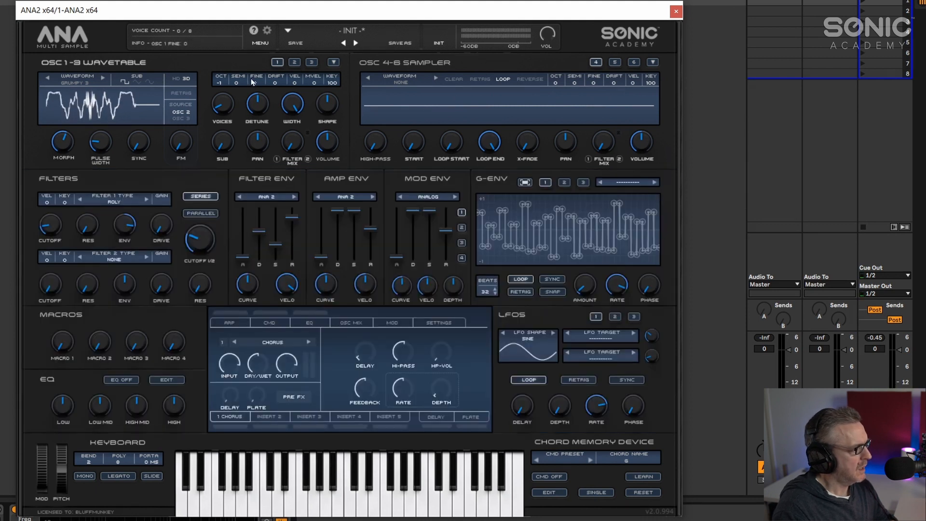
- Set OSC 1 octave to -2 and the mod matrix amount for G-ENV 1 to OSC 1 Morph to 41
{"action": "left_click_drag", "start_coordinate": [220, 93], "coordinate": [220, 99]}
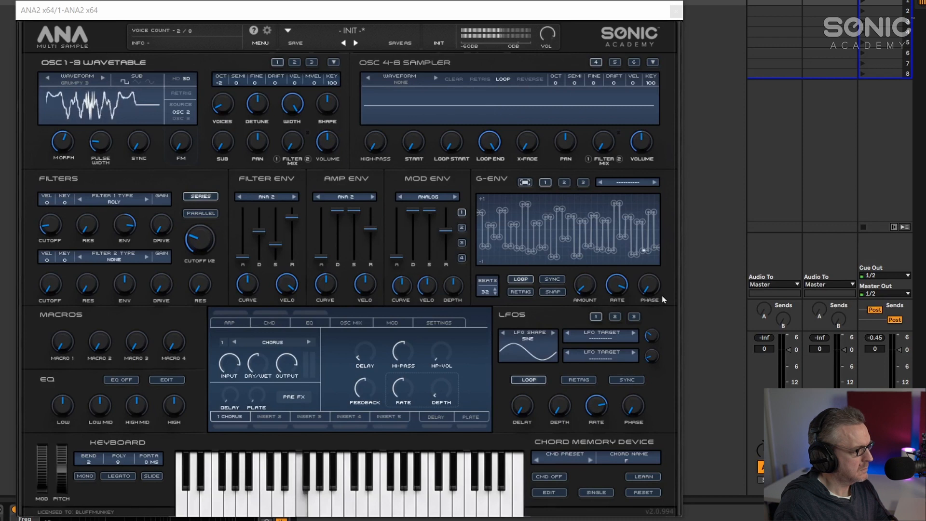
{"action": "left_click", "coordinate": [393, 324]}
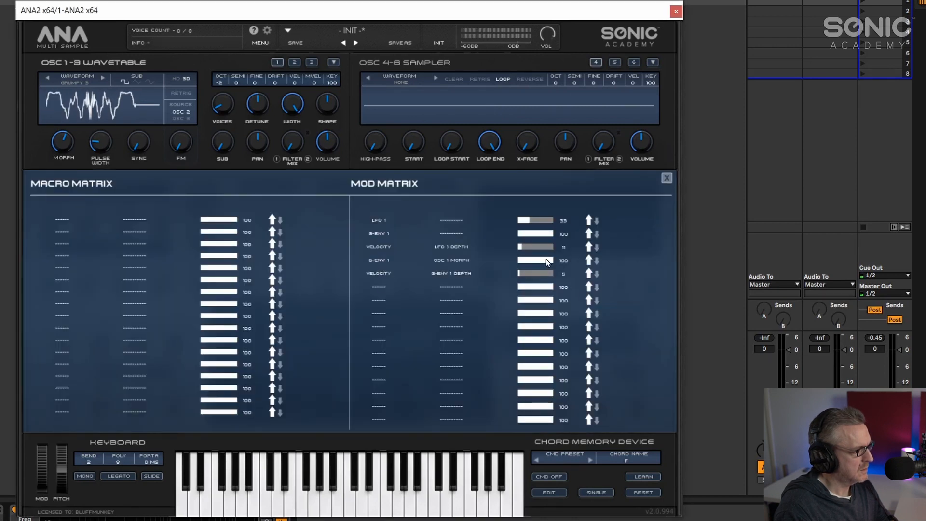
{"action": "left_click_drag", "start_coordinate": [539, 260], "coordinate": [534, 260]}
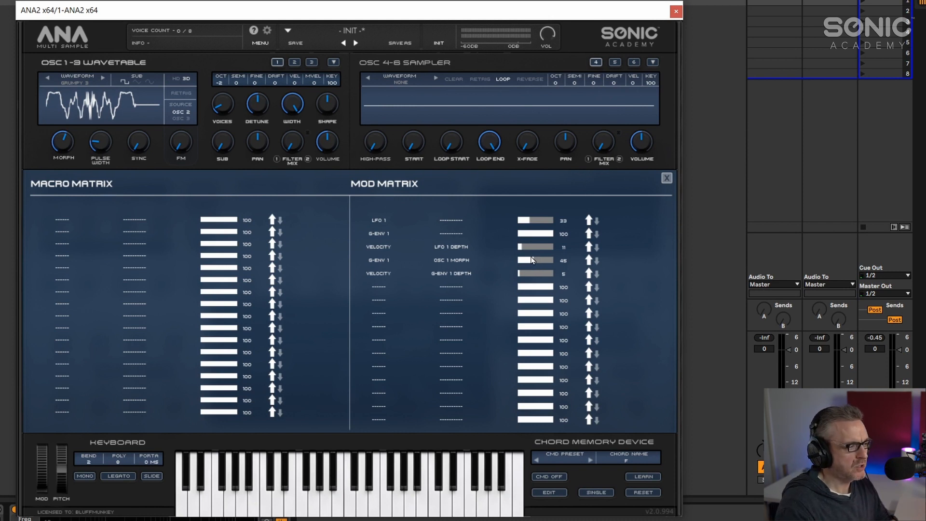
{"action": "left_click", "coordinate": [666, 178]}
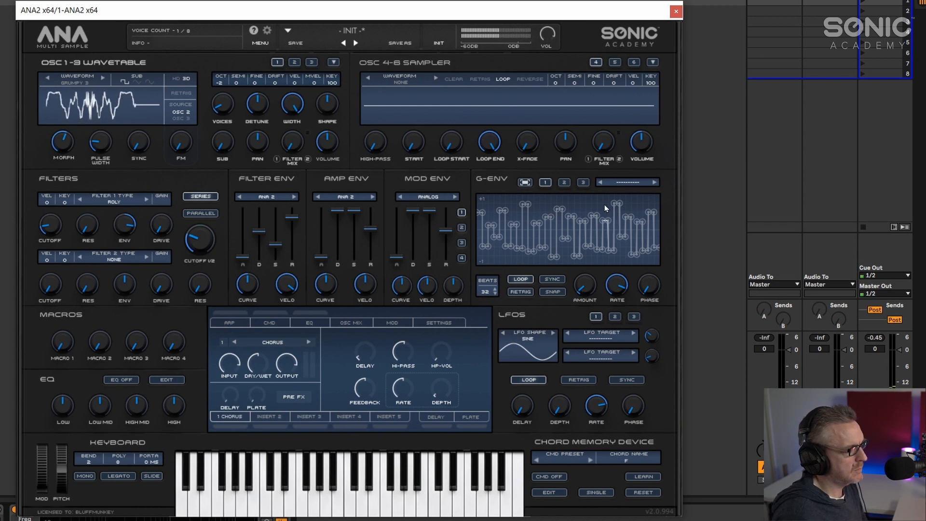
{"action": "left_click", "coordinate": [391, 323]}
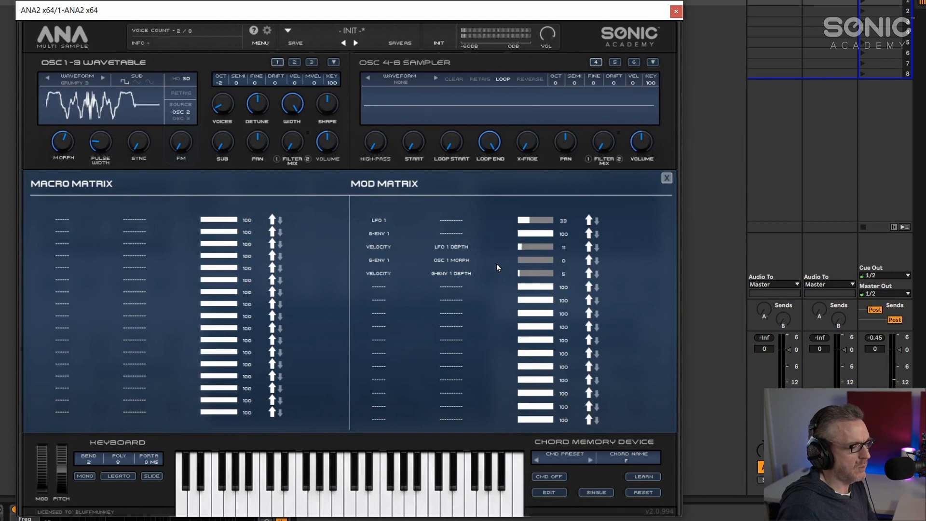
{"action": "left_click_drag", "start_coordinate": [529, 264], "coordinate": [532, 264]}
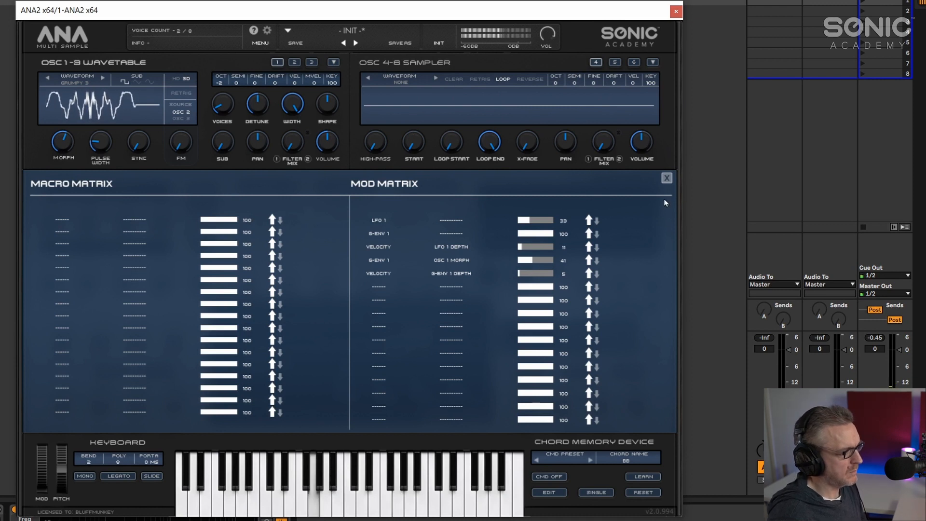
{"action": "left_click", "coordinate": [668, 181]}
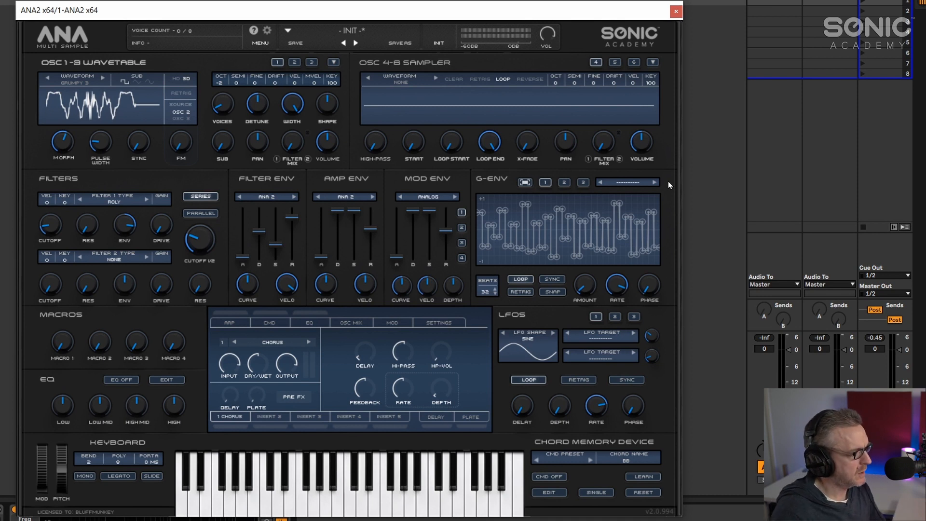
- Initialize the patch and set the Filter 1 type to MOBY - LF
{"action": "left_click", "coordinate": [437, 42]}
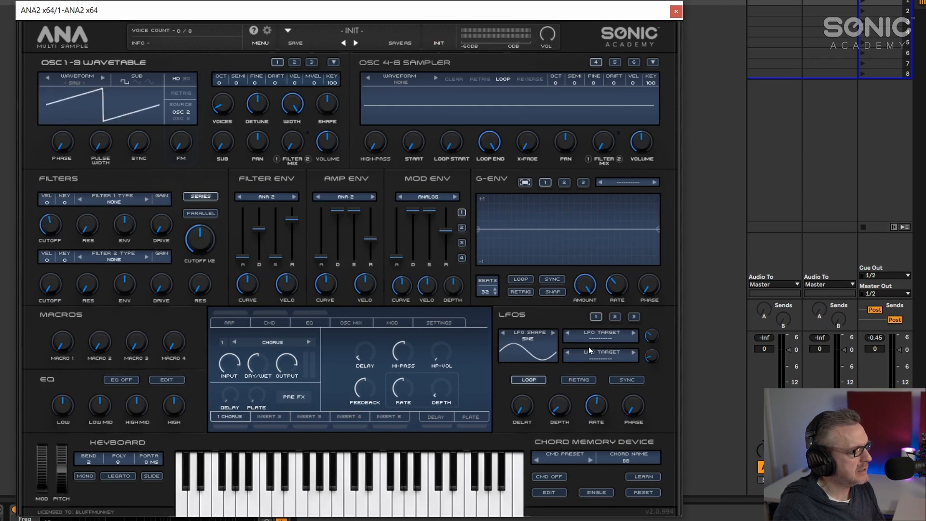
{"action": "left_click", "coordinate": [112, 199]}
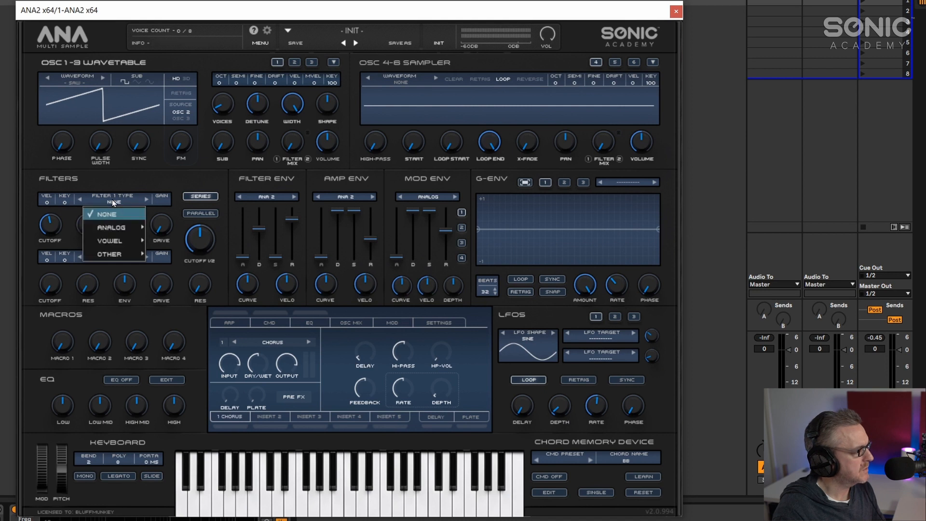
{"action": "mouse_move", "coordinate": [125, 224]}
{"action": "left_click", "coordinate": [192, 241]}
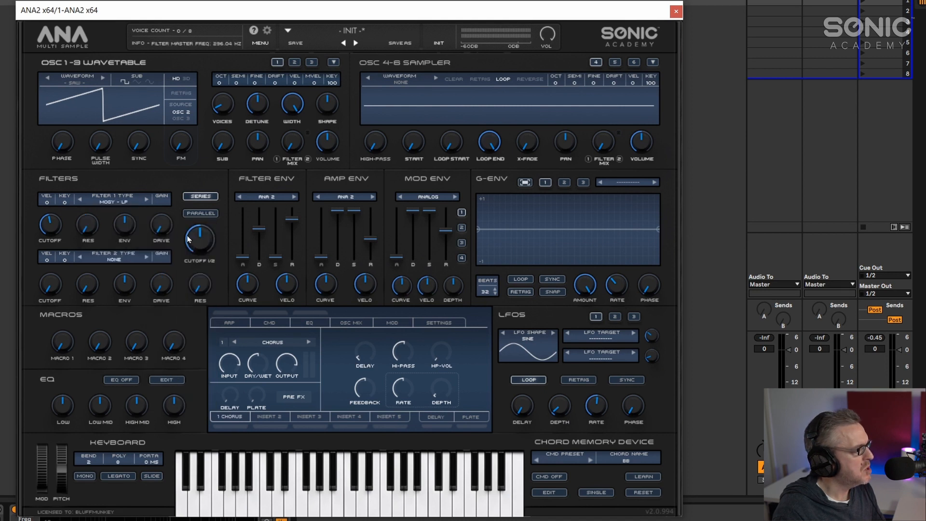
- Lower the Filter 1 cutoff, raise its envelope amount, and adjust the filter and amp envelope release times
{"action": "left_click_drag", "start_coordinate": [50, 226], "coordinate": [50, 240]}
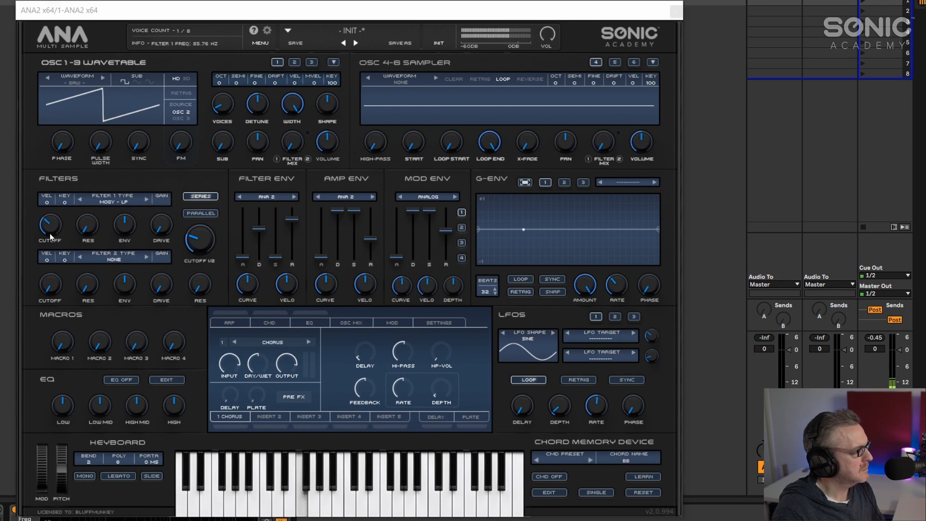
{"action": "left_click_drag", "start_coordinate": [124, 224], "coordinate": [124, 213]}
{"action": "left_click_drag", "start_coordinate": [292, 219], "coordinate": [292, 226]}
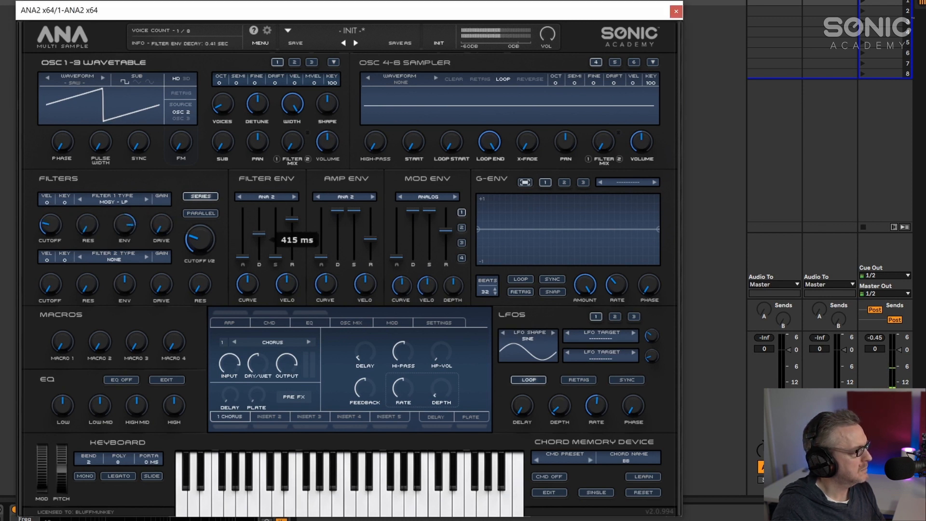
{"action": "left_click_drag", "start_coordinate": [370, 237], "coordinate": [369, 232]}
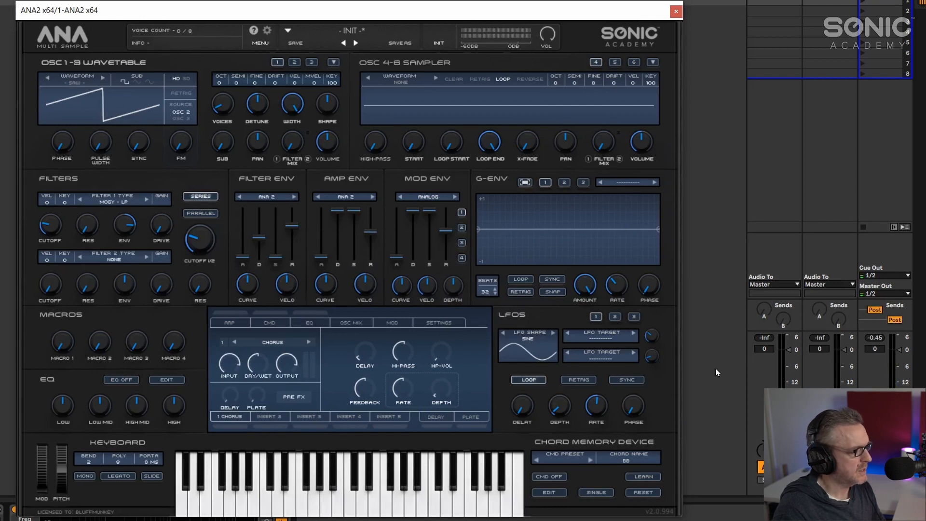
- Set the LFO 1 target to Filter 1 Freq
{"action": "left_click", "coordinate": [600, 342]}
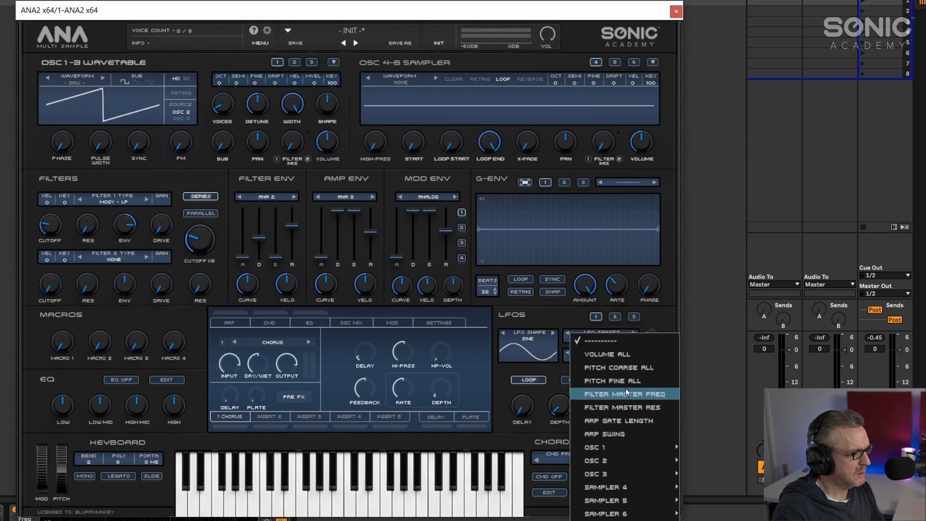
{"action": "mouse_move", "coordinate": [627, 513]}
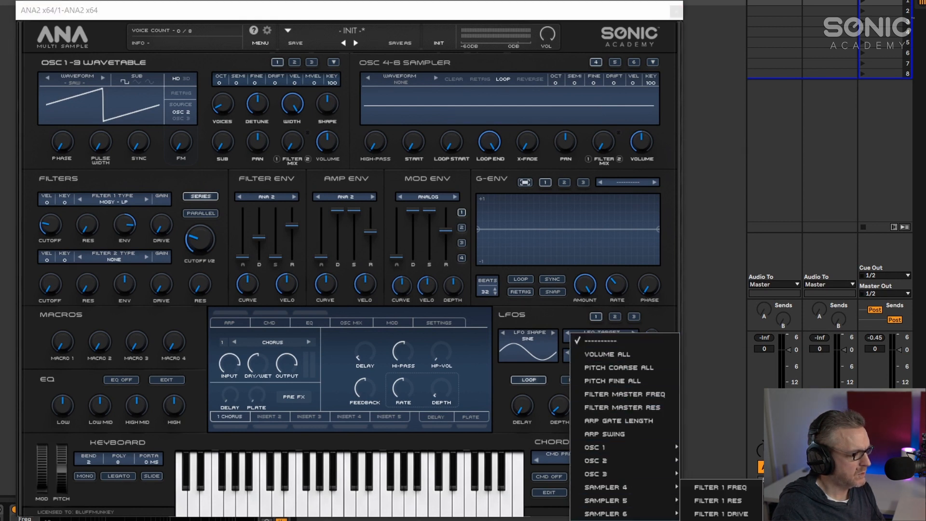
{"action": "left_click", "coordinate": [716, 488]}
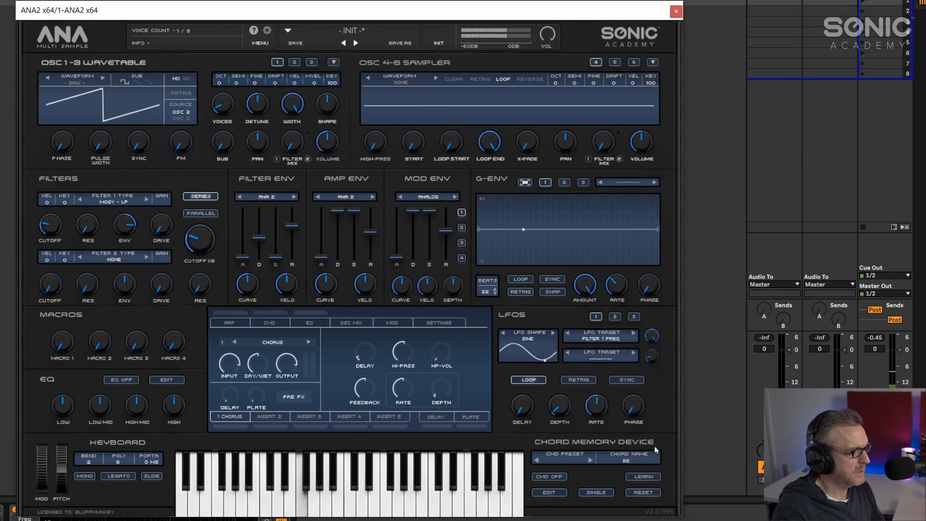
- Adjust LFO 1 depth and rate to modulate the filter
{"action": "mouse_move", "coordinate": [596, 405]}
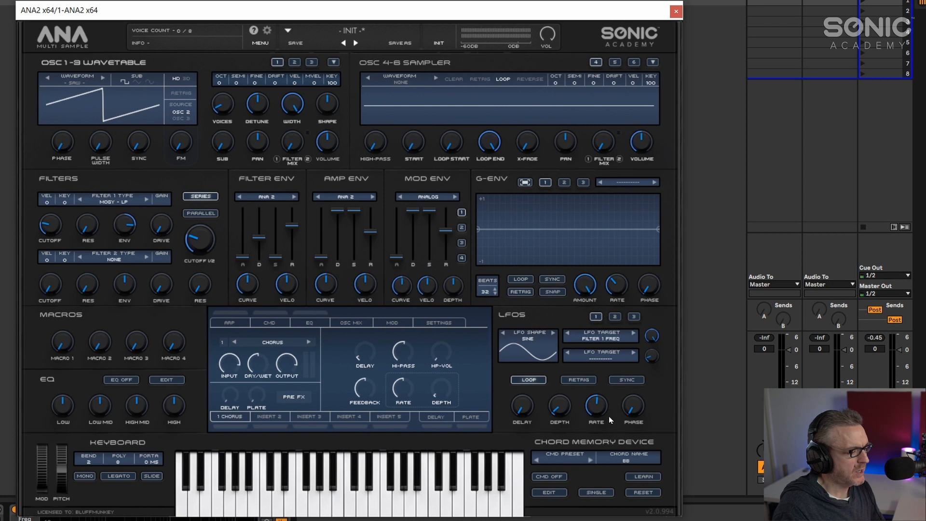
{"action": "left_click_drag", "start_coordinate": [563, 410], "coordinate": [595, 389]}
{"action": "left_click_drag", "start_coordinate": [596, 385], "coordinate": [596, 374]}
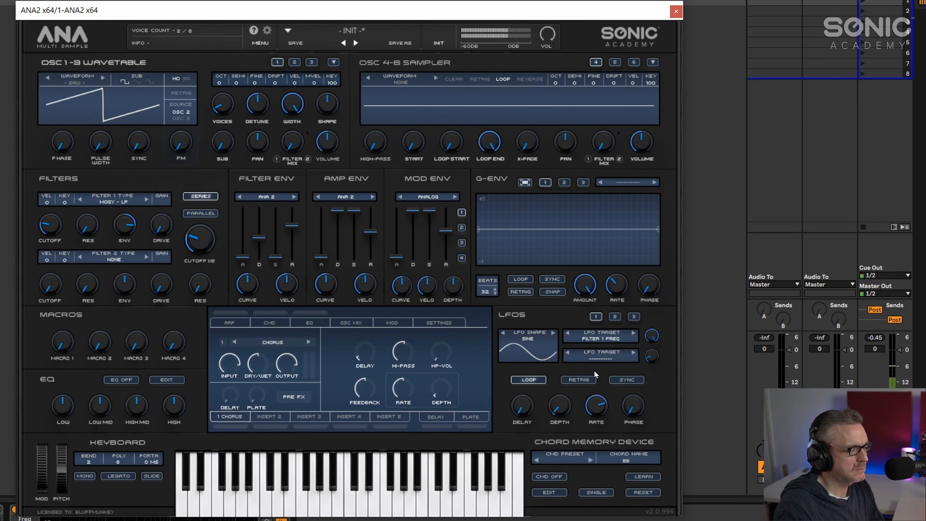
{"action": "left_click_drag", "start_coordinate": [566, 401], "coordinate": [586, 406]}
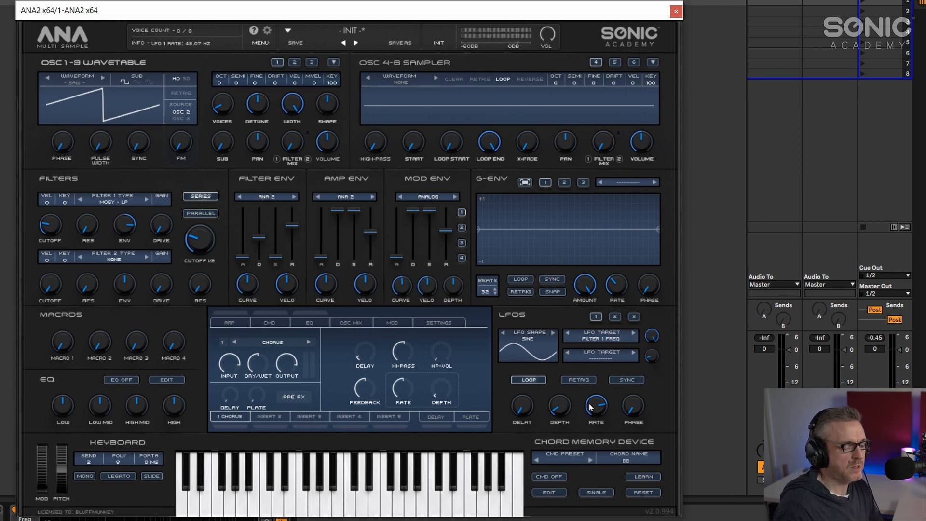
{"action": "left_click_drag", "start_coordinate": [590, 407], "coordinate": [590, 391]}
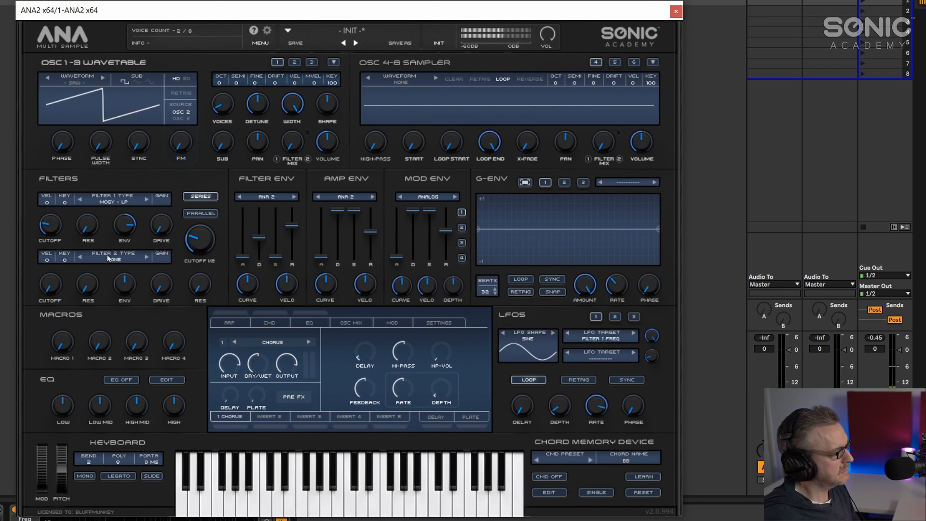
- Fine-tune the amp envelope release, filter envelope sustain and LFO 1 rate
{"action": "left_click_drag", "start_coordinate": [370, 232], "coordinate": [370, 229]}
{"action": "left_click_drag", "start_coordinate": [276, 257], "coordinate": [276, 259]}
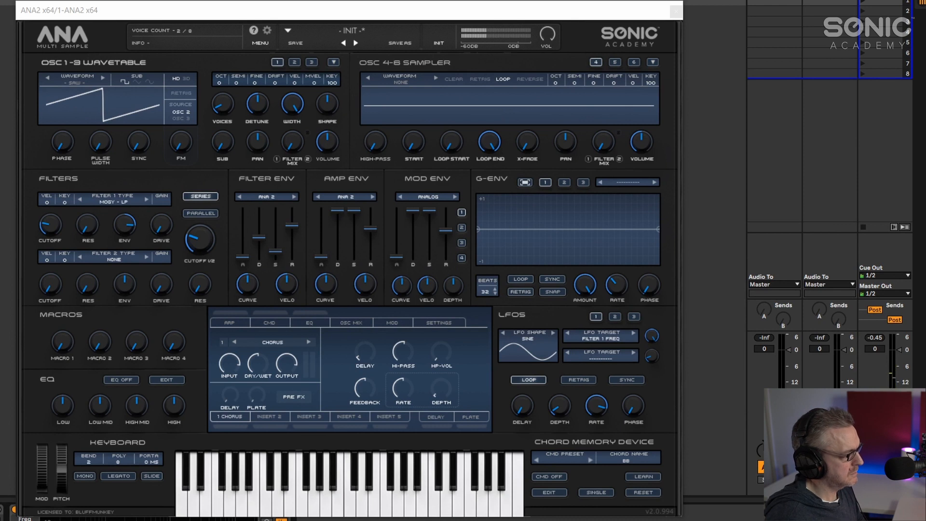
{"action": "mouse_move", "coordinate": [597, 407]}
{"action": "left_mouse_down"}
{"action": "mouse_move", "coordinate": [597, 422]}
{"action": "mouse_move", "coordinate": [598, 393]}
{"action": "left_mouse_up"}
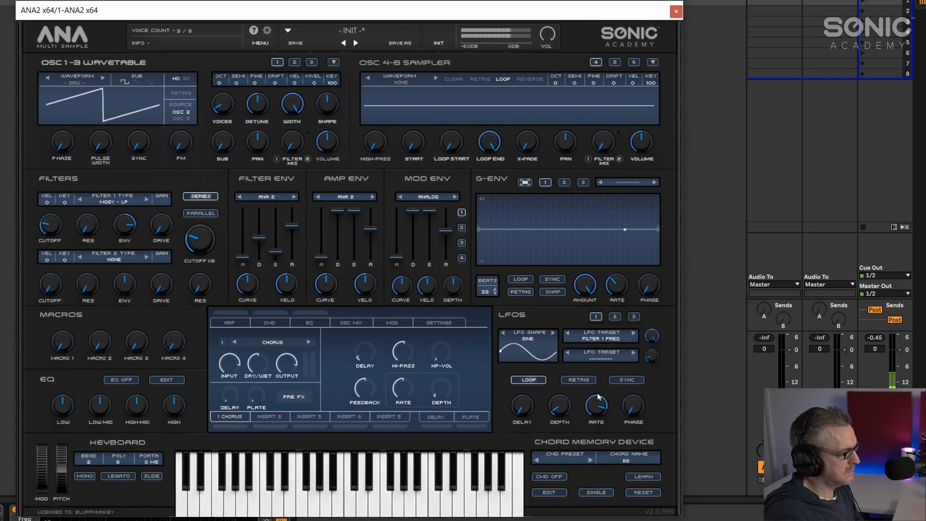
- Reduce LFO 1 depth and set the OSC 1 octave to -1
{"action": "left_click_drag", "start_coordinate": [560, 409], "coordinate": [561, 420]}
{"action": "left_click_drag", "start_coordinate": [218, 82], "coordinate": [216, 102]}
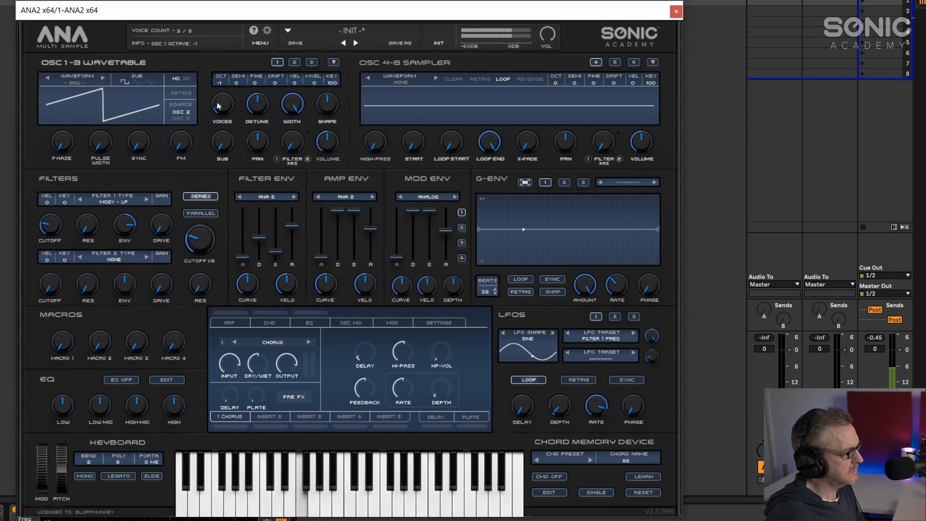